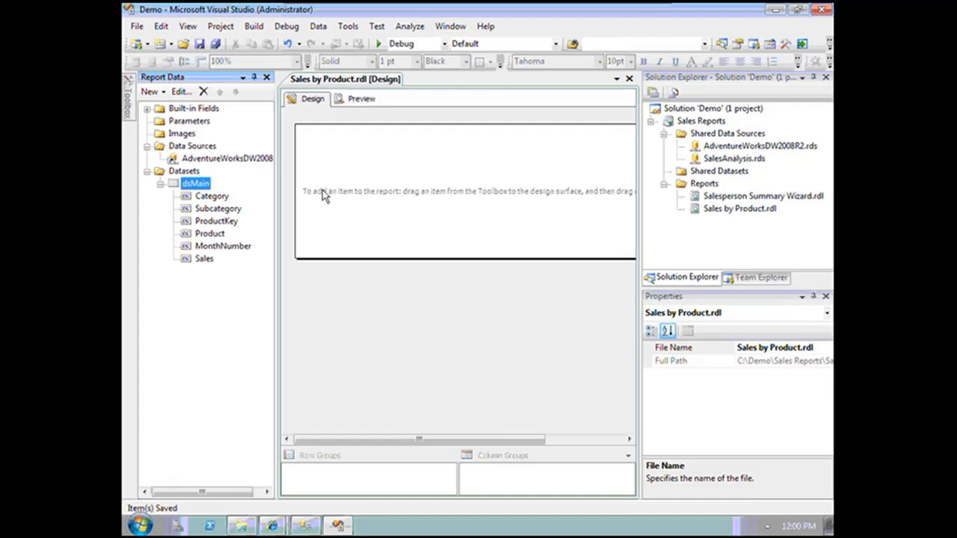
left_click(723, 211)
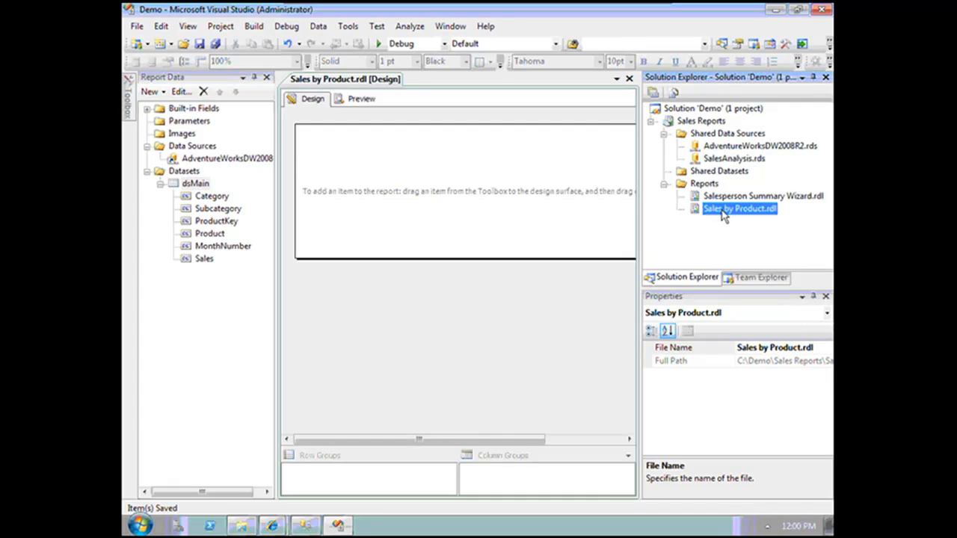
left_click(204, 159)
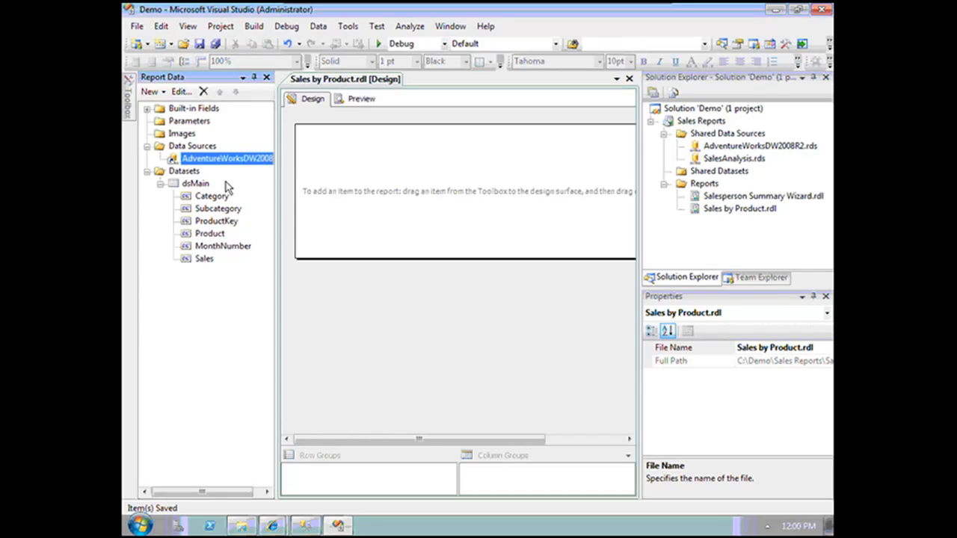
left_click(196, 184)
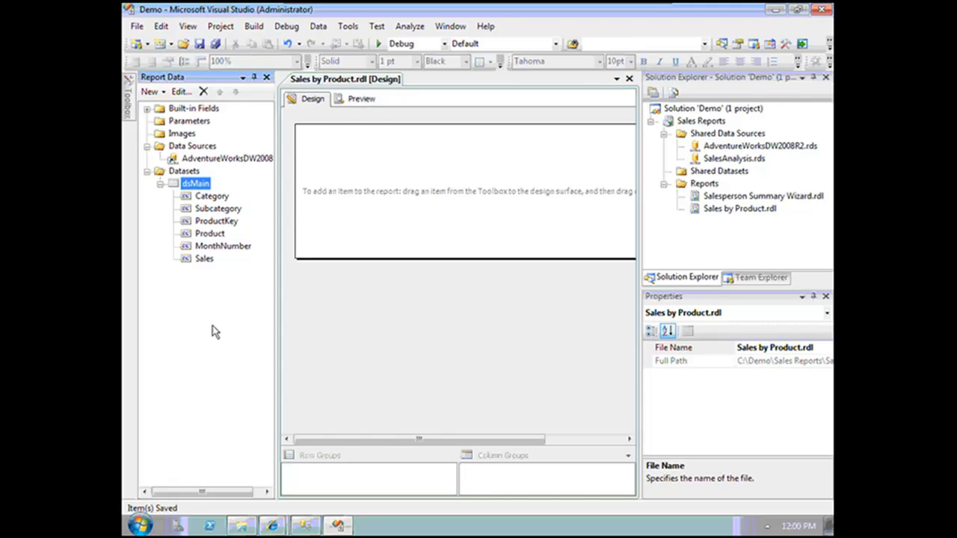
Step: Add a page header to the Sales by Product report
right_click(342, 234)
mouse_move(396, 291)
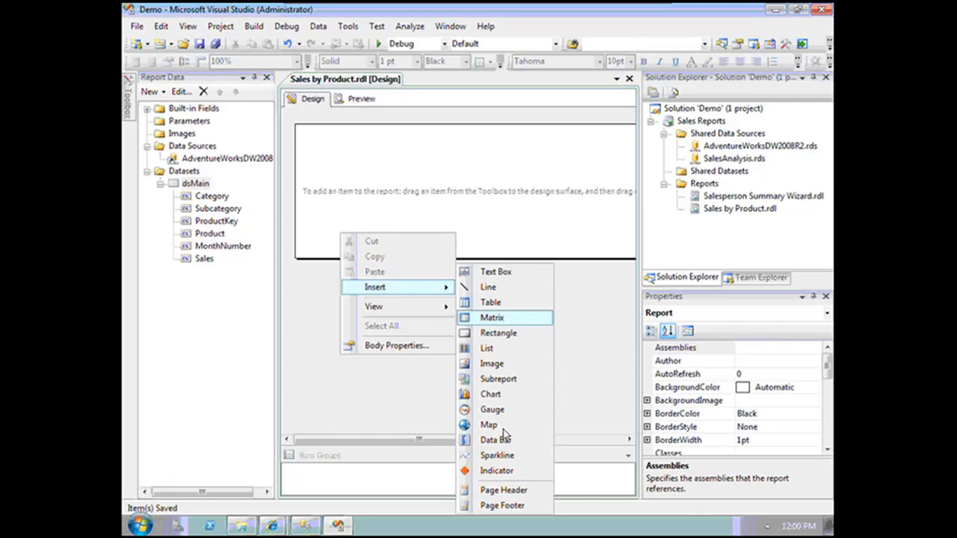
left_click(506, 491)
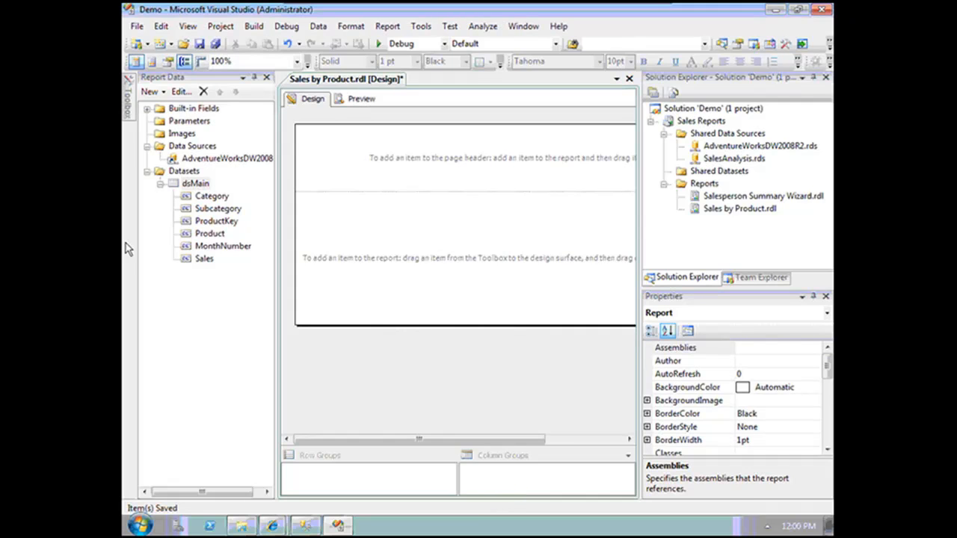
Step: Place a text box at the upper-left corner of the page header and enter "Sales by Product" in it
left_click(129, 120)
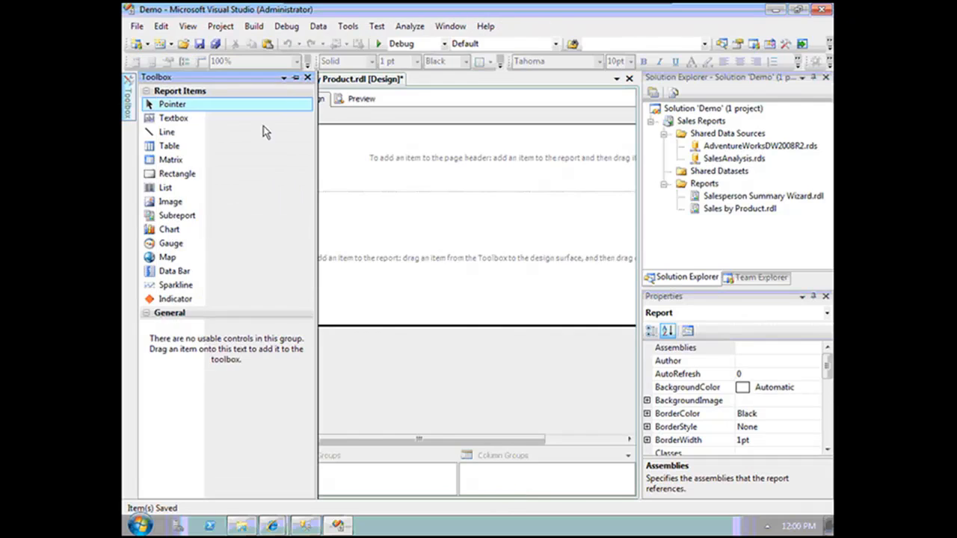
left_click(296, 78)
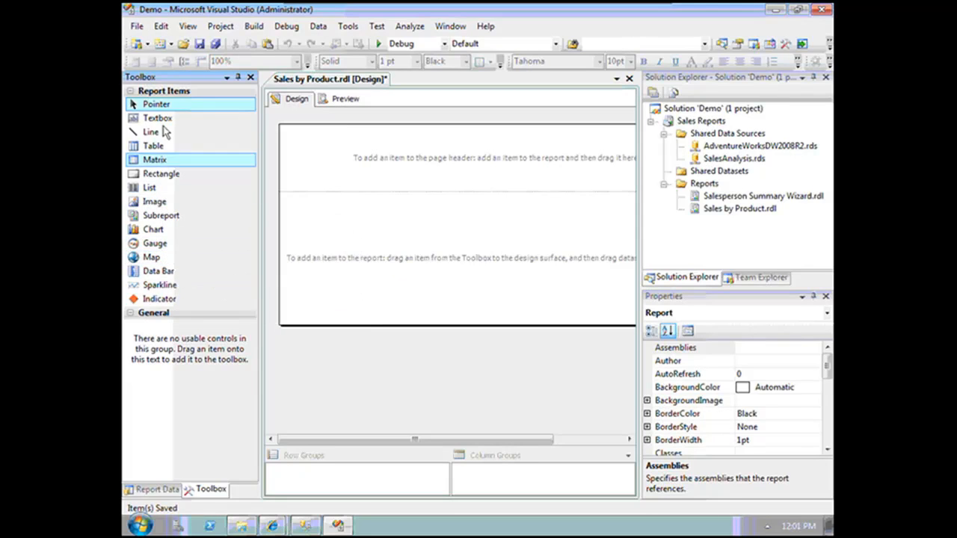
left_click_drag(159, 118, 289, 125)
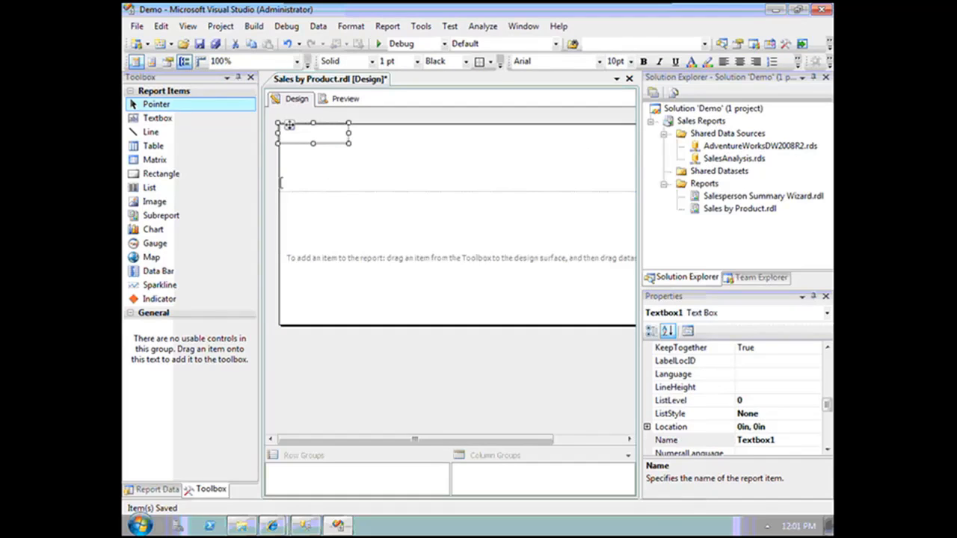
left_click(305, 134)
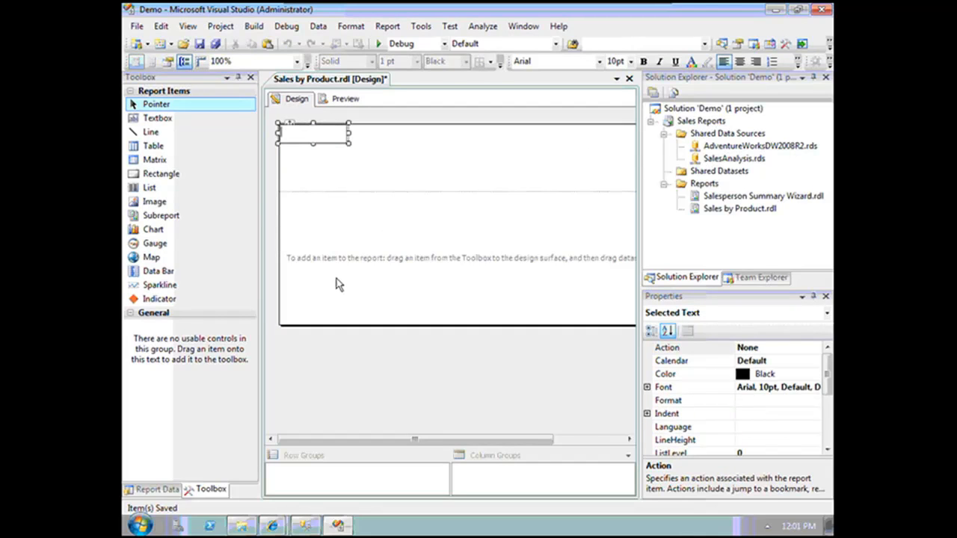
type("Sales by Product")
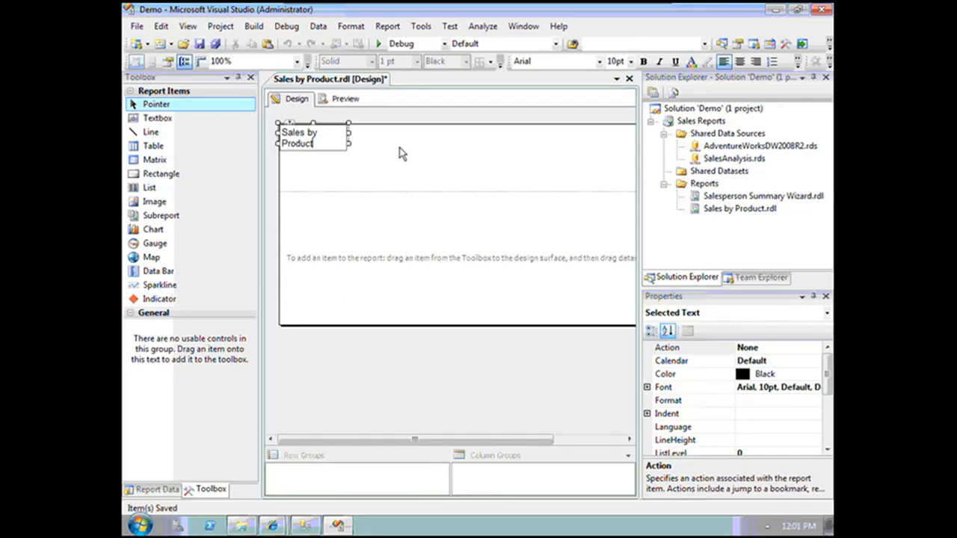
left_click(418, 165)
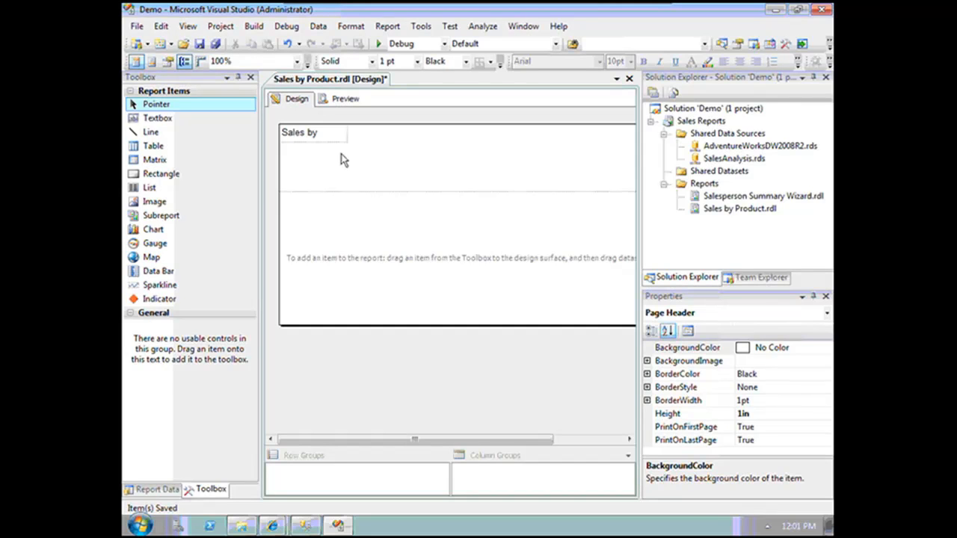
Step: Replace the header text box's static text with the built-in Report Name field
left_click(325, 138)
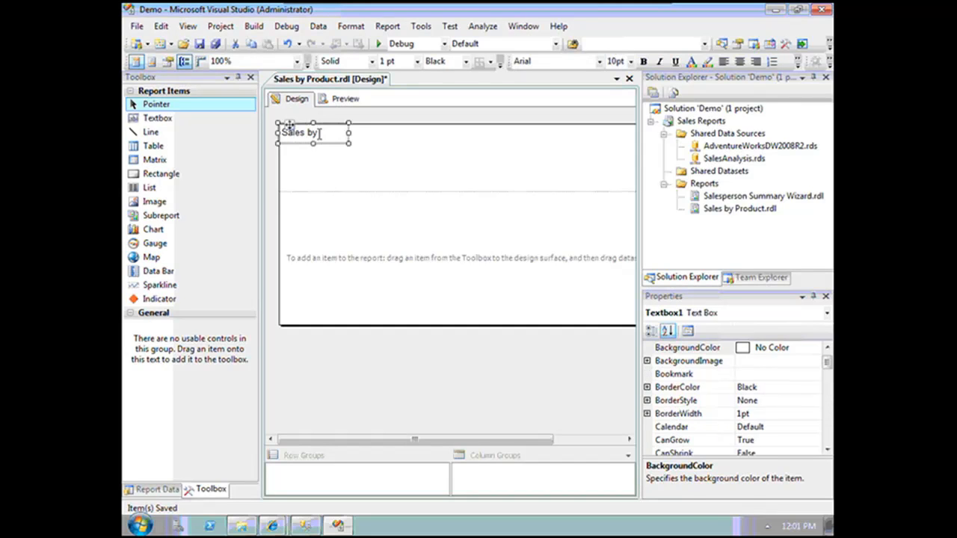
left_click(299, 133)
key("ctrl+a")
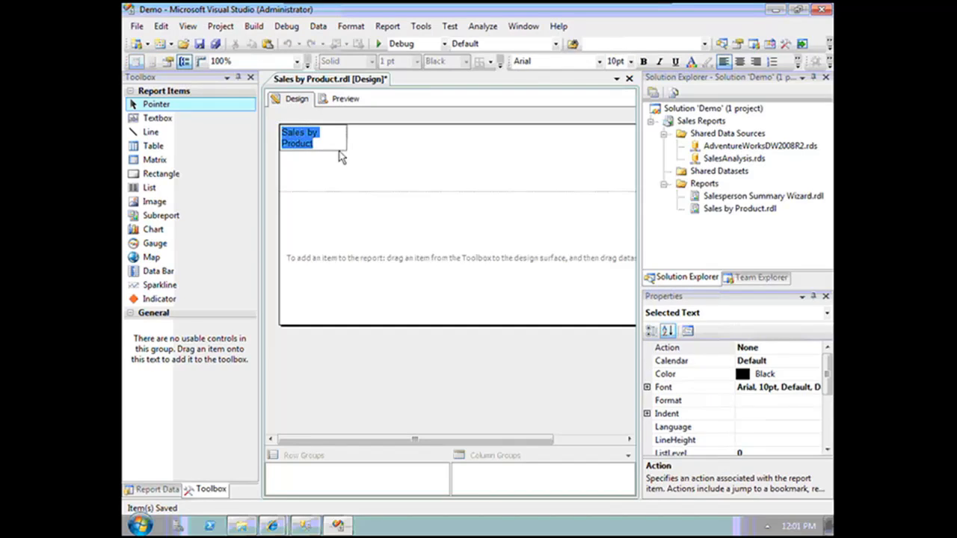
key("Delete")
left_click(337, 156)
left_click(164, 491)
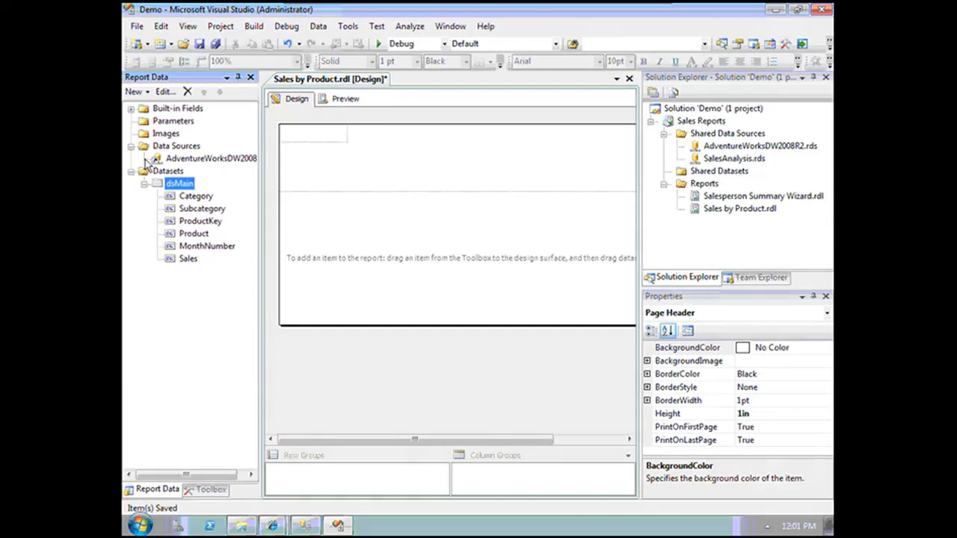
left_click(132, 109)
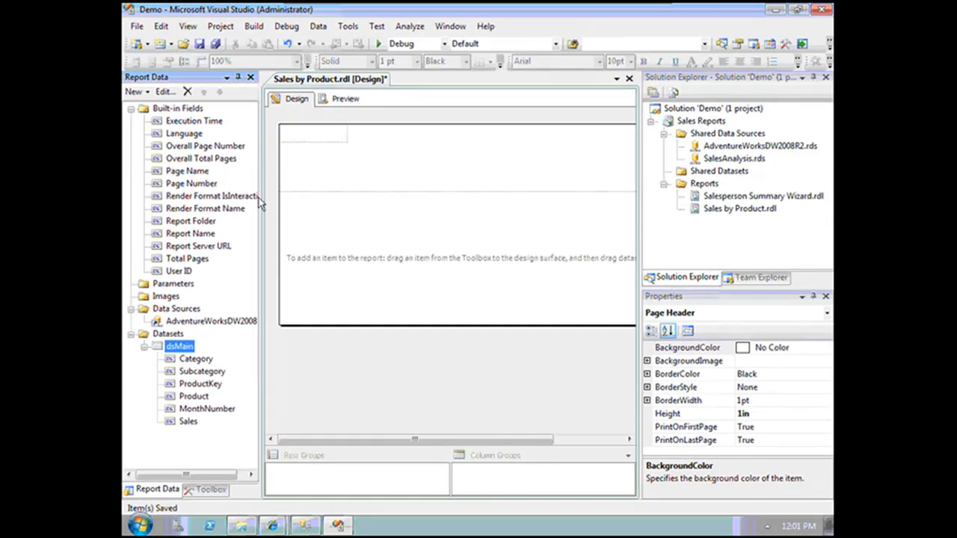
left_click_drag(260, 202, 304, 166)
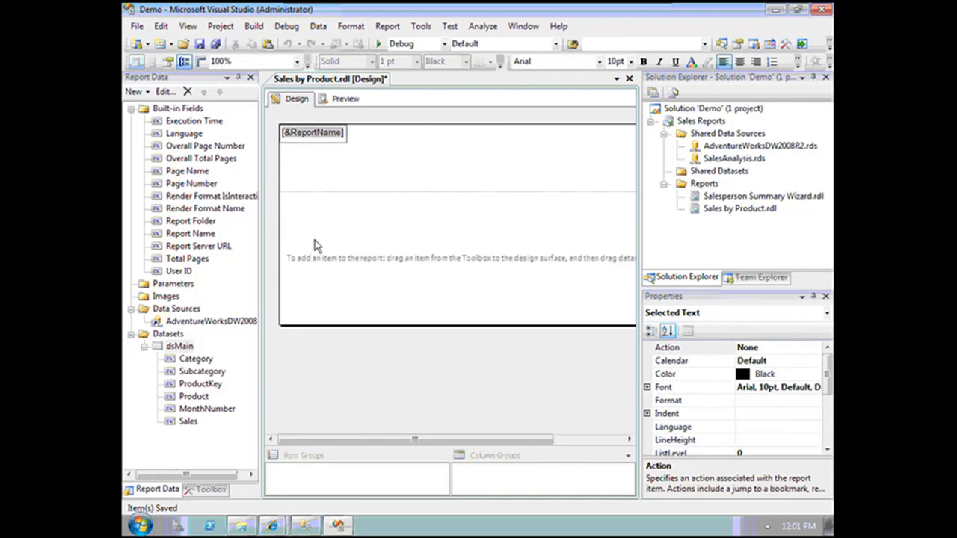
Step: Widen the report name text box to more than three times its width across the page header
left_click(345, 147)
left_click(343, 136)
left_click_drag(347, 133, 533, 133)
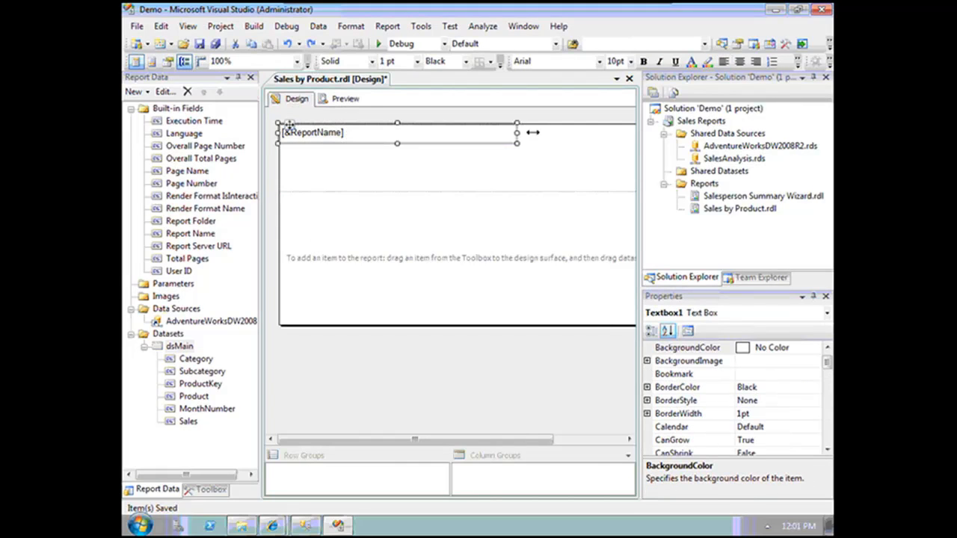
Step: Format the report name text box with a 22pt font and a bottom border, increasing its height to fit
left_click(632, 61)
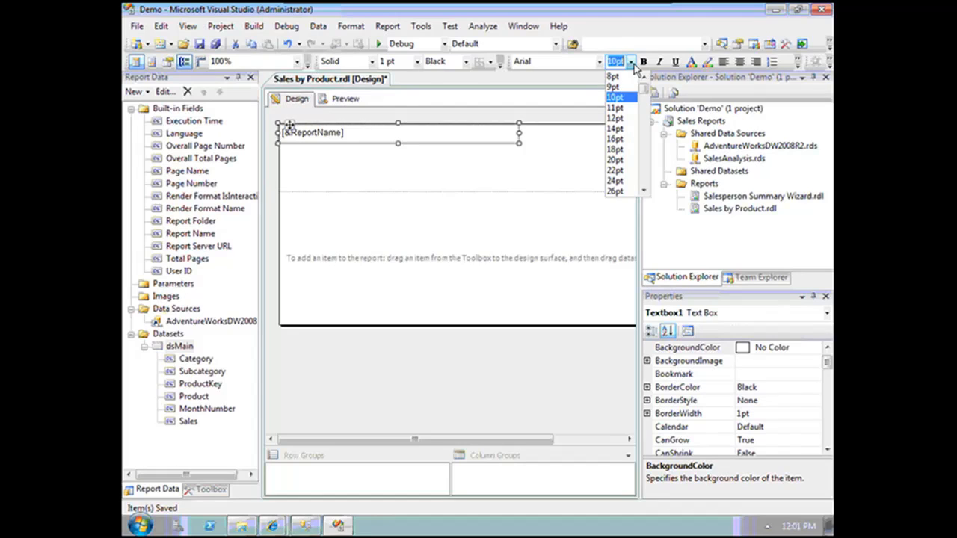
left_click(617, 170)
left_click_drag(398, 145, 400, 154)
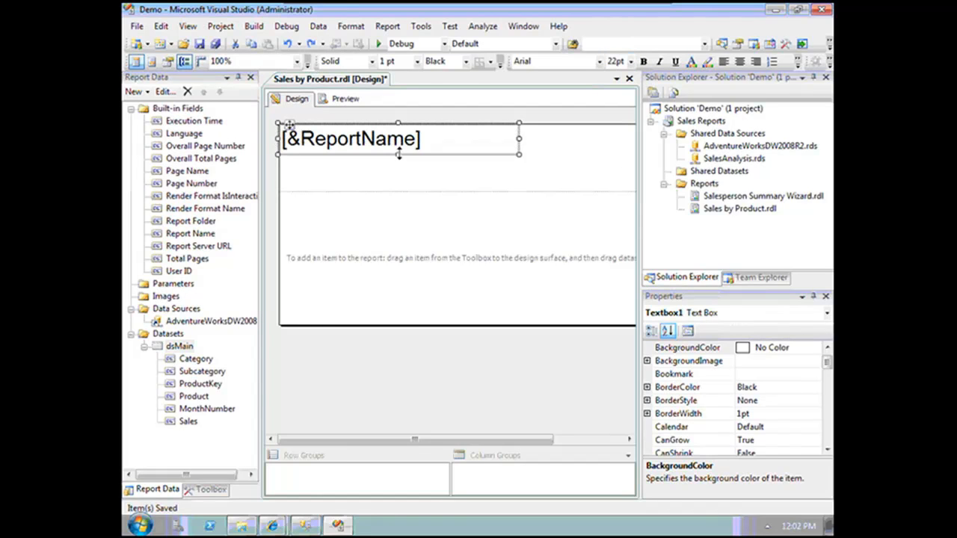
left_click(491, 63)
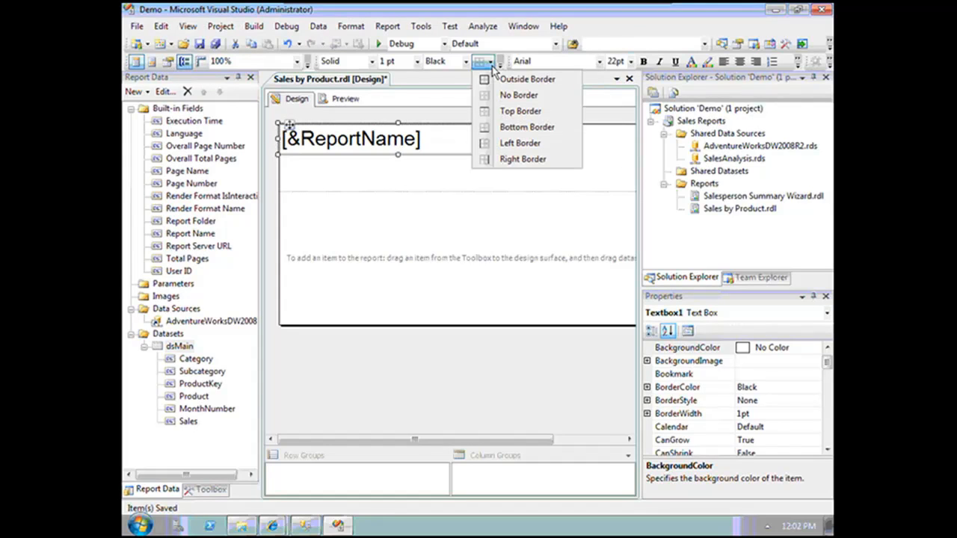
left_click(514, 129)
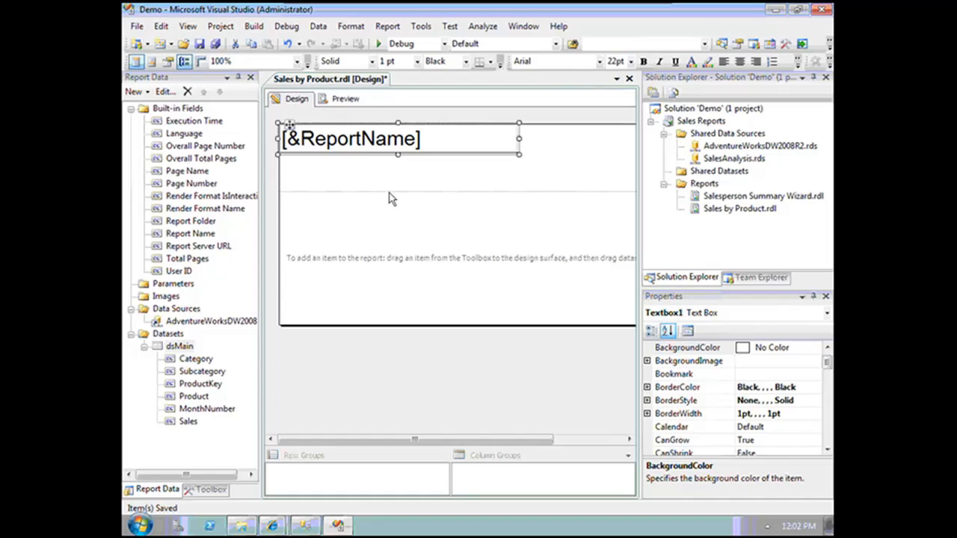
Step: Add a second text box directly below the report name, matching its width, with the text "2007 Quarter 1"
left_click(199, 492)
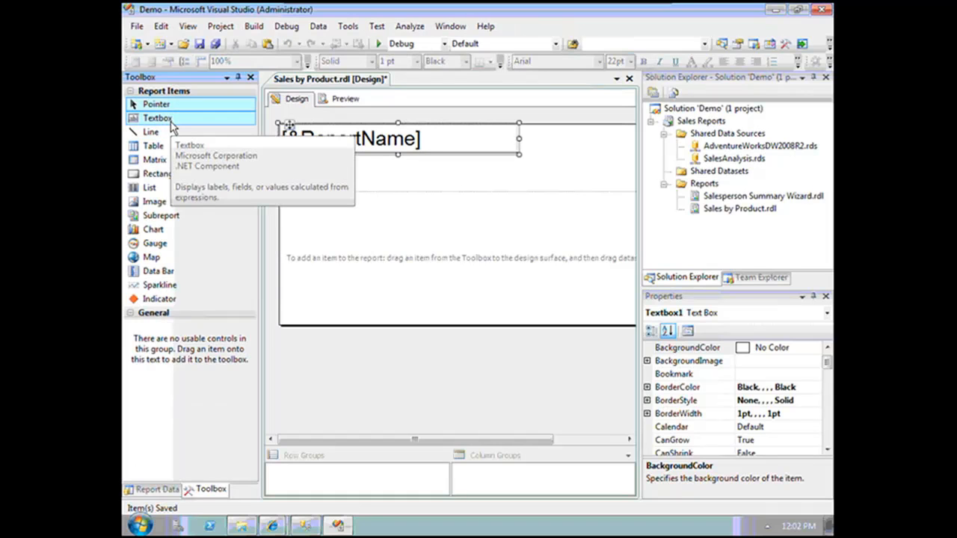
left_click_drag(171, 127, 289, 157)
left_click_drag(348, 166, 519, 172)
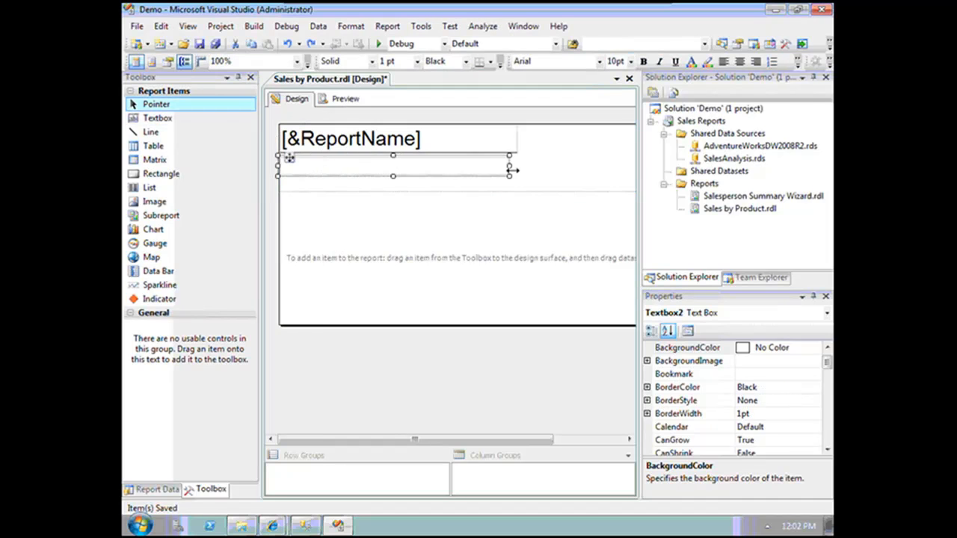
left_click(452, 166)
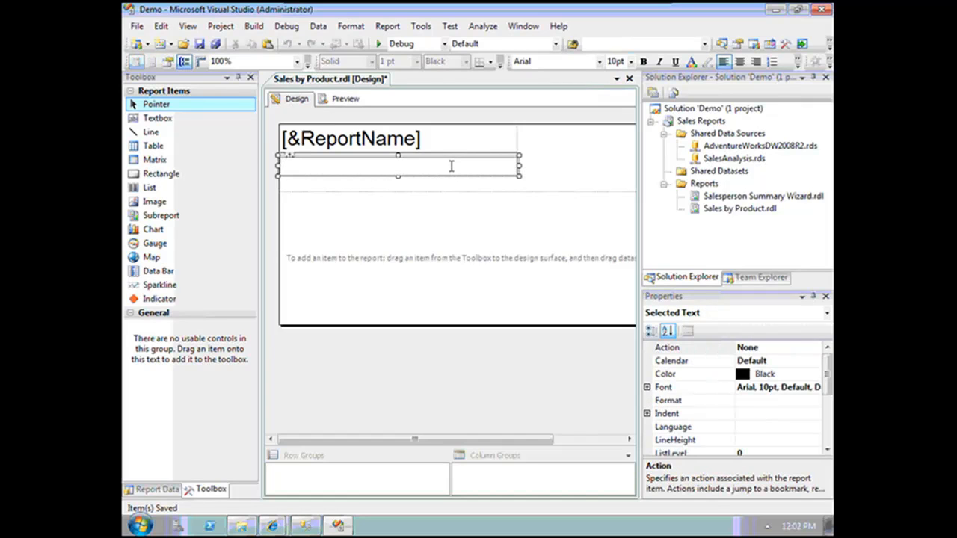
type("2007 Quarter 1")
left_click(560, 178)
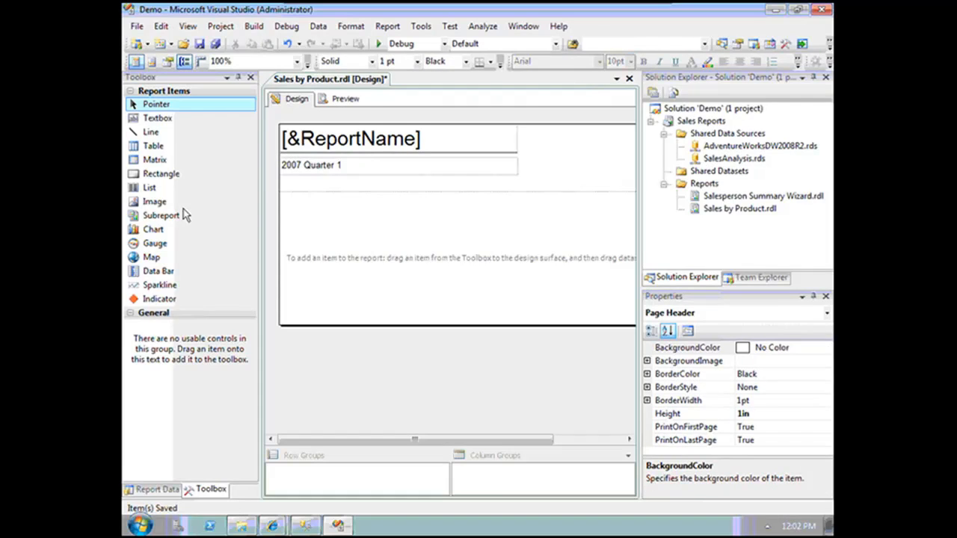
Step: Insert a table in the report body and align it with the body's upper-left corner
left_click(155, 146)
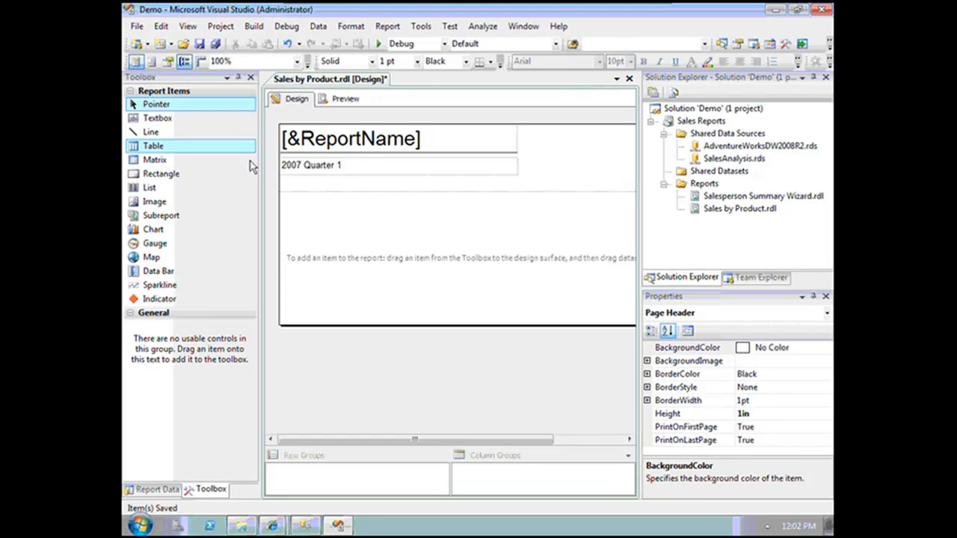
left_click(298, 215)
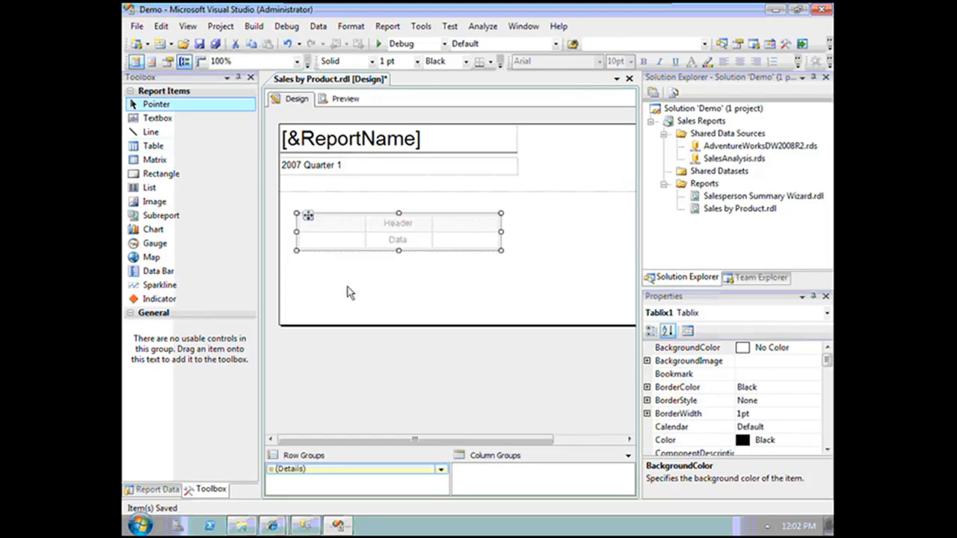
left_click_drag(307, 218, 290, 194)
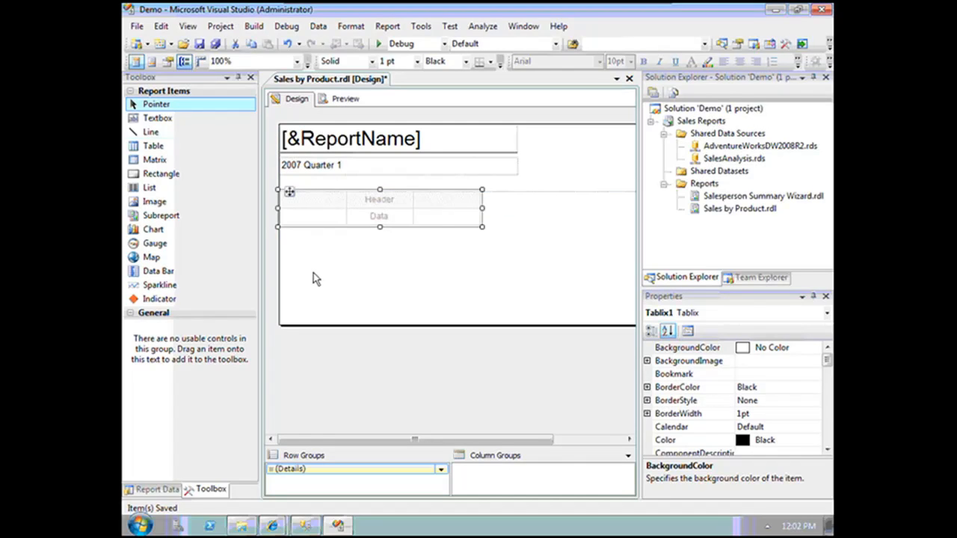
left_click(410, 205)
left_click(394, 219)
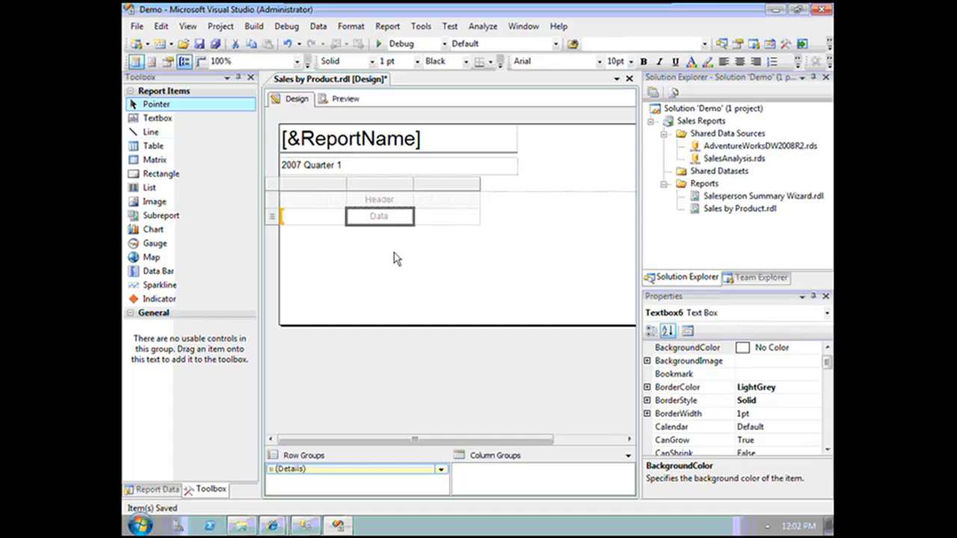
left_click(314, 184)
left_click(376, 184)
left_click(358, 292)
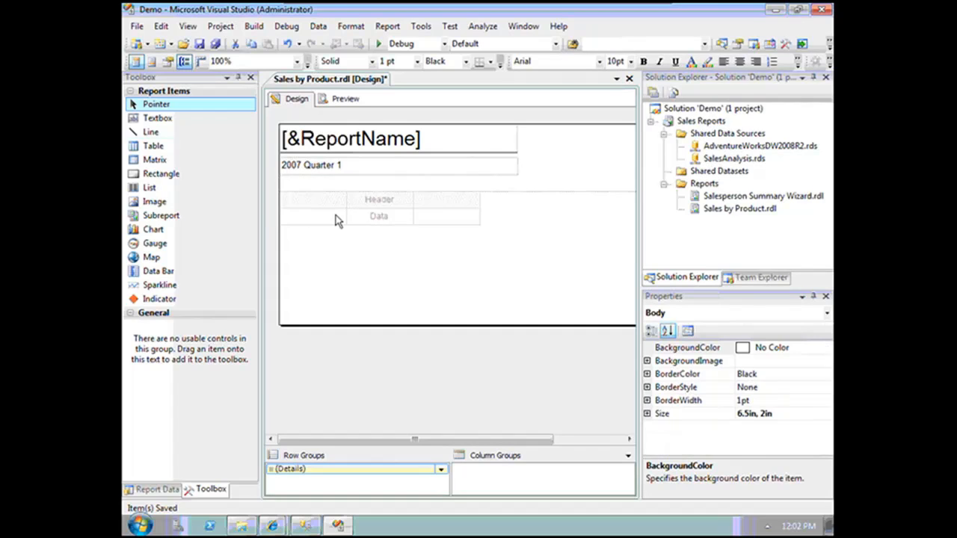
Step: Assign the Product field to the data cell in the table's first column
mouse_move(341, 217)
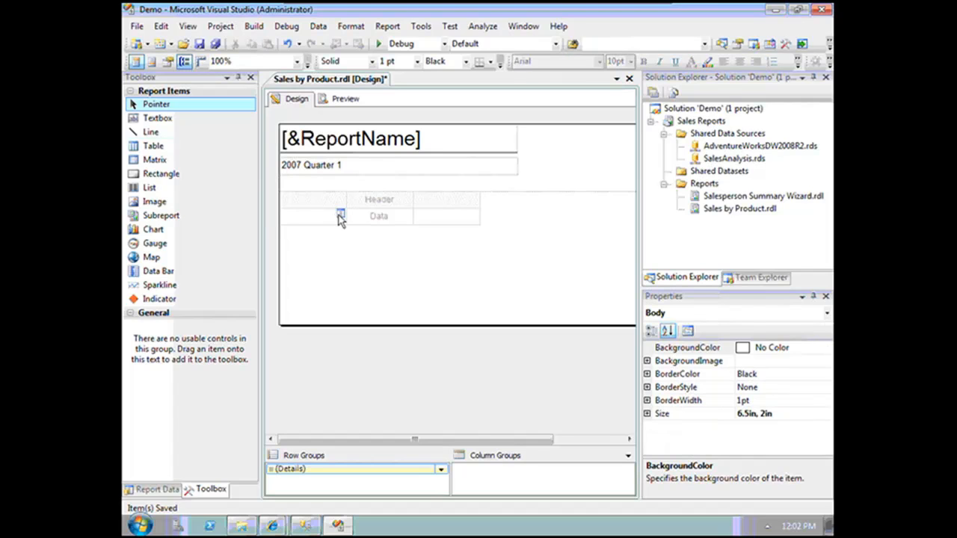
left_click(340, 216)
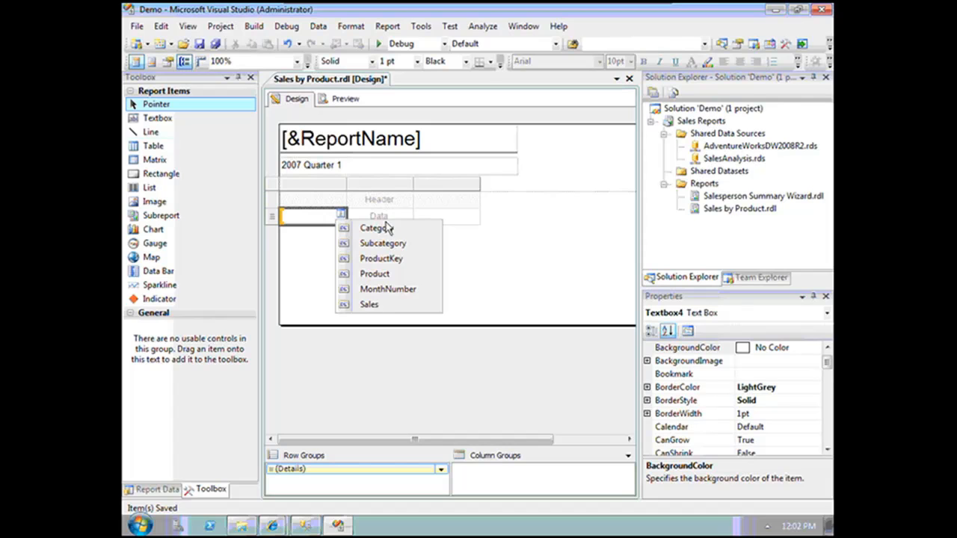
left_click(375, 273)
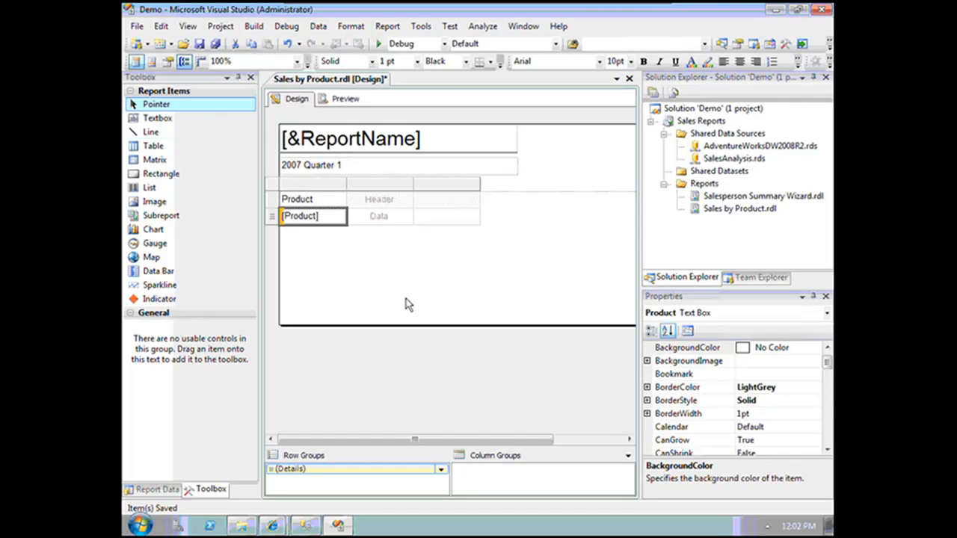
Step: Assign the Sales field to the data cell in the table's second column
left_click(320, 200)
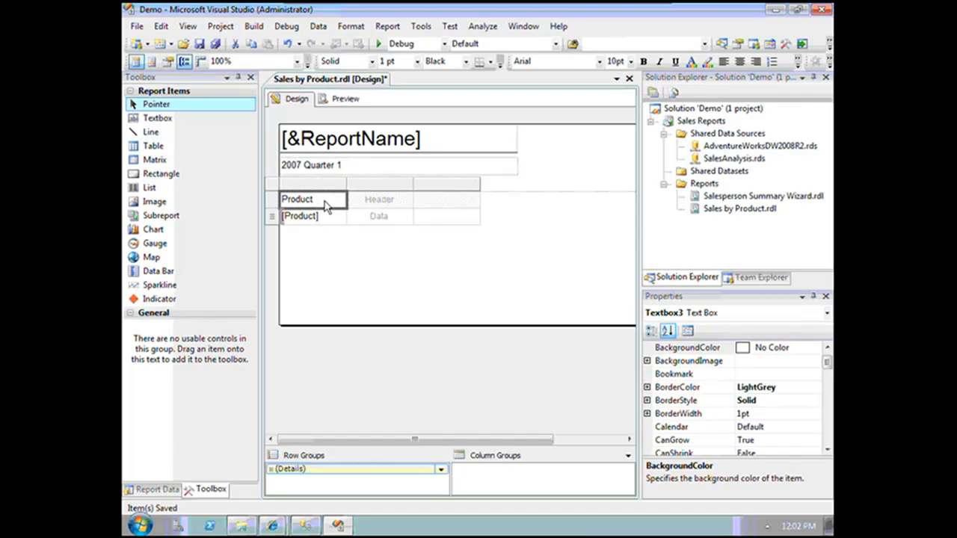
left_click(406, 215)
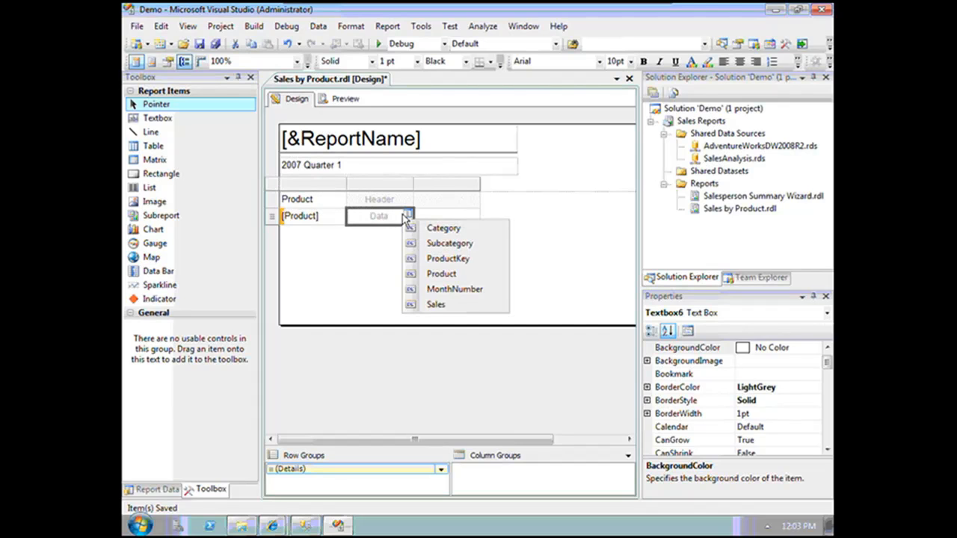
left_click(436, 304)
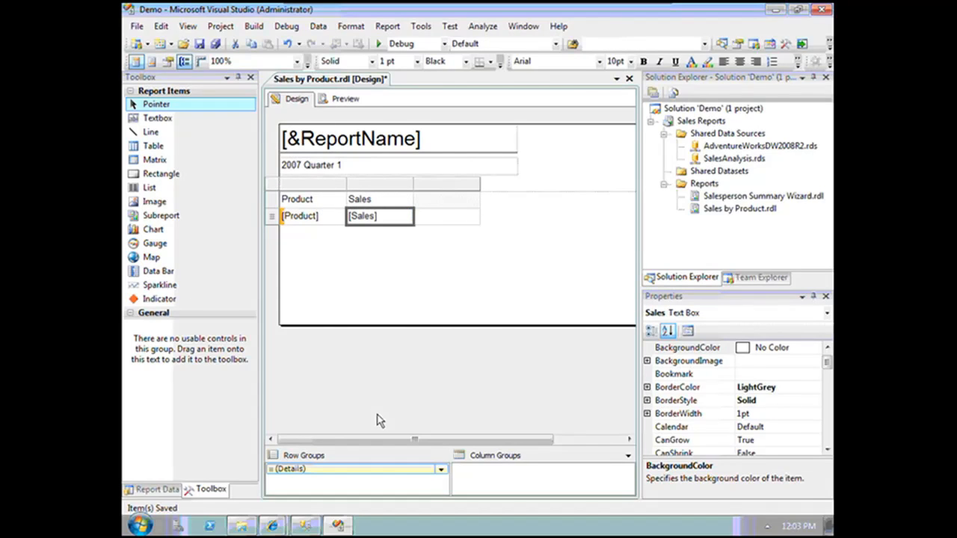
left_click(351, 284)
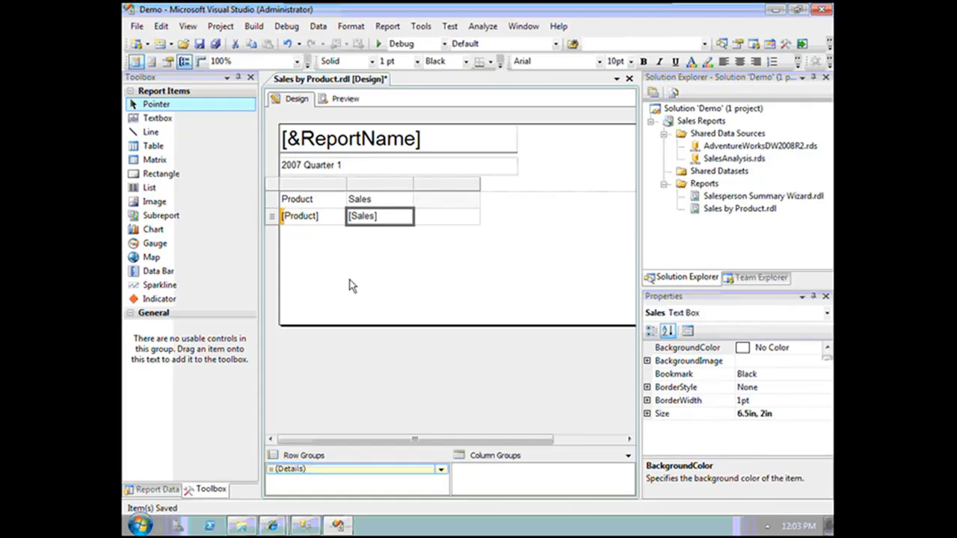
Step: Examine the parts of the value expression behind the Product data cell
right_click(317, 218)
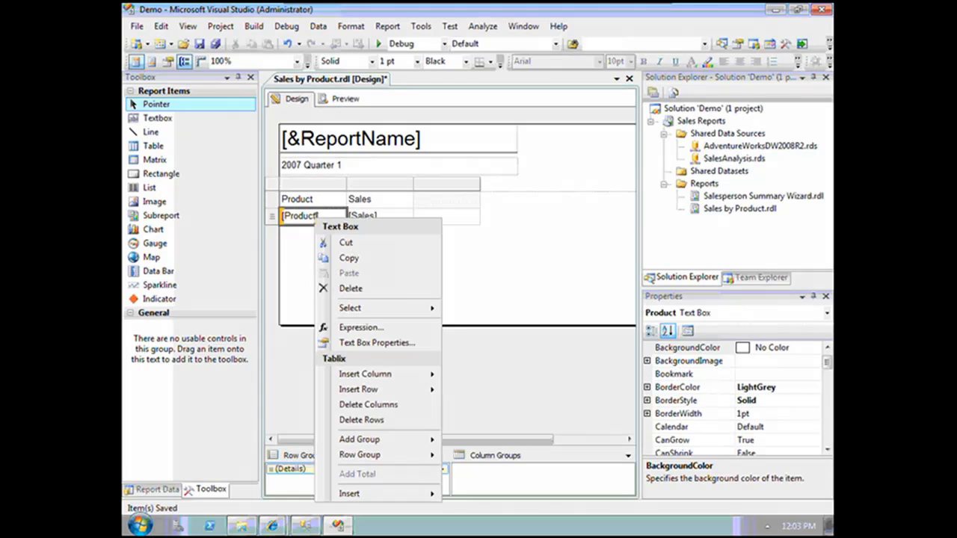
left_click(410, 331)
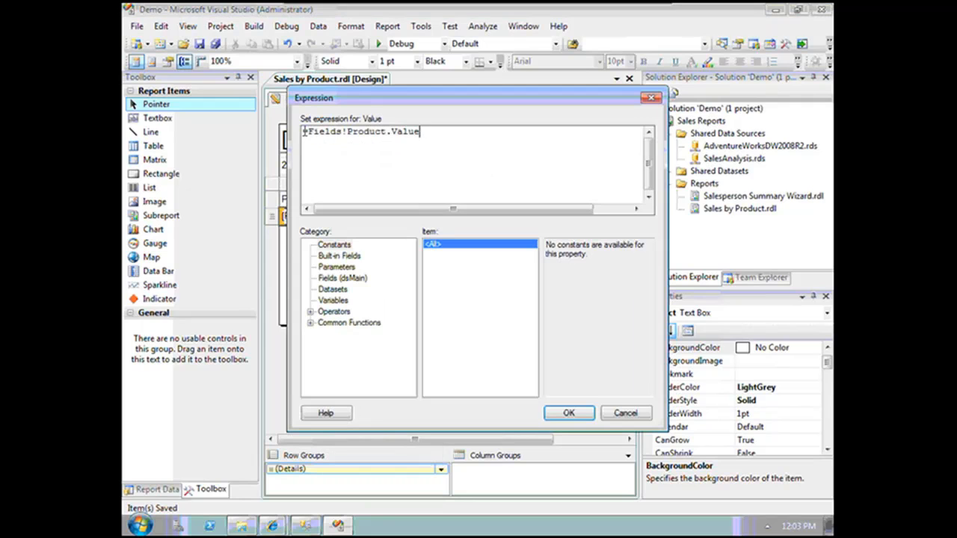
left_click_drag(307, 131, 341, 132)
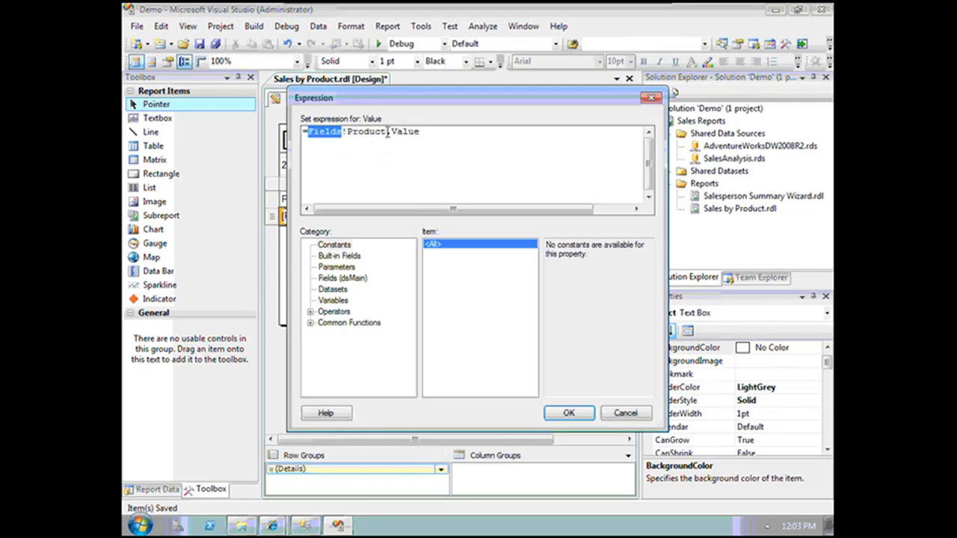
left_click(383, 132)
double_click(366, 131)
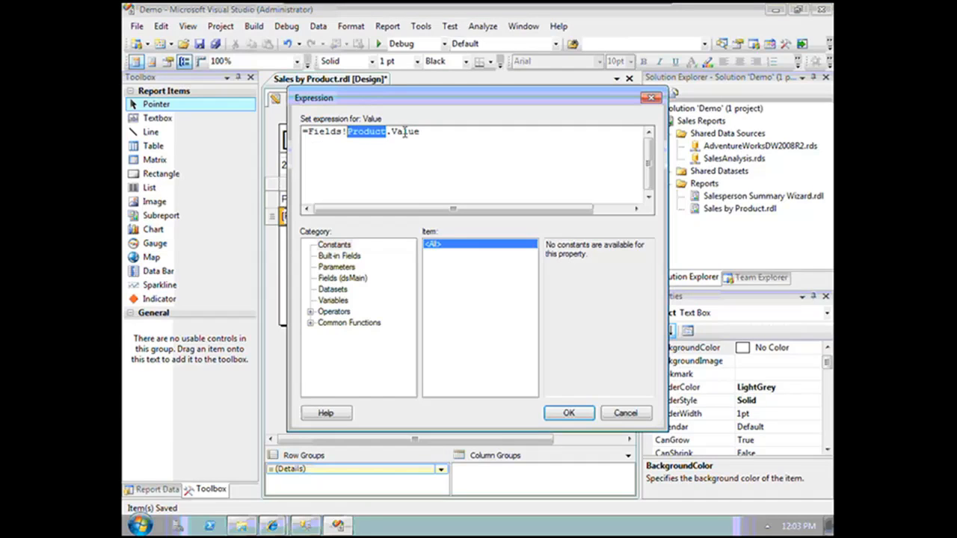
double_click(405, 132)
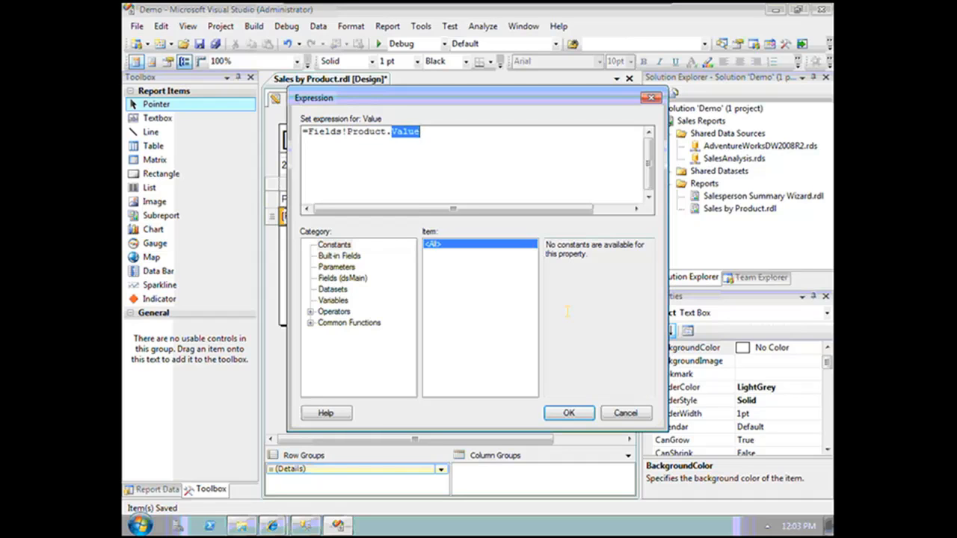
left_click(570, 412)
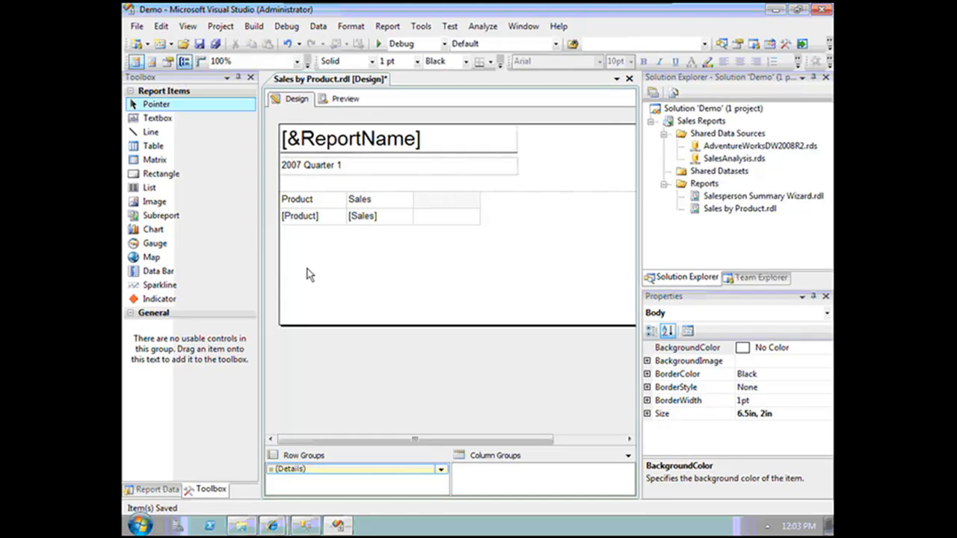
Step: Preview the Sales by Product report and return to its design view
double_click(304, 153)
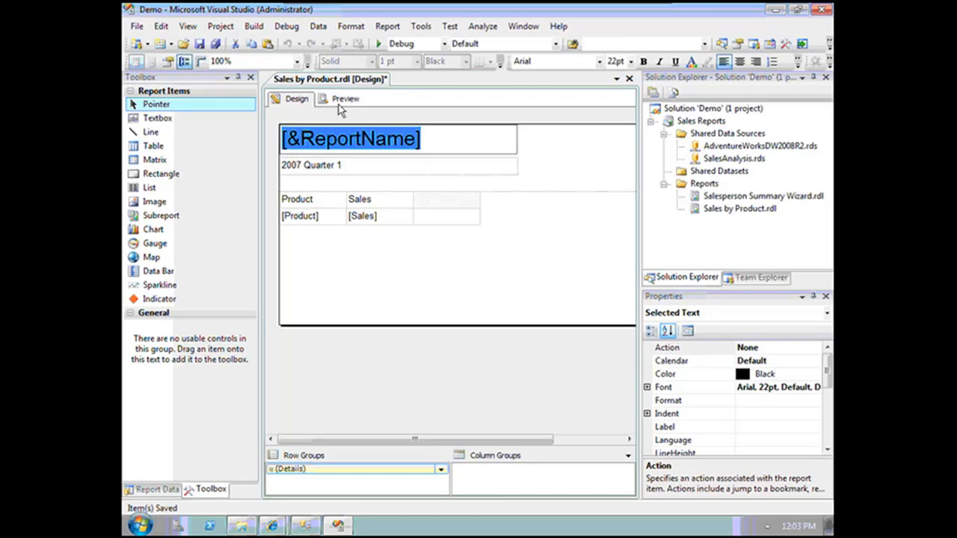
key("Escape")
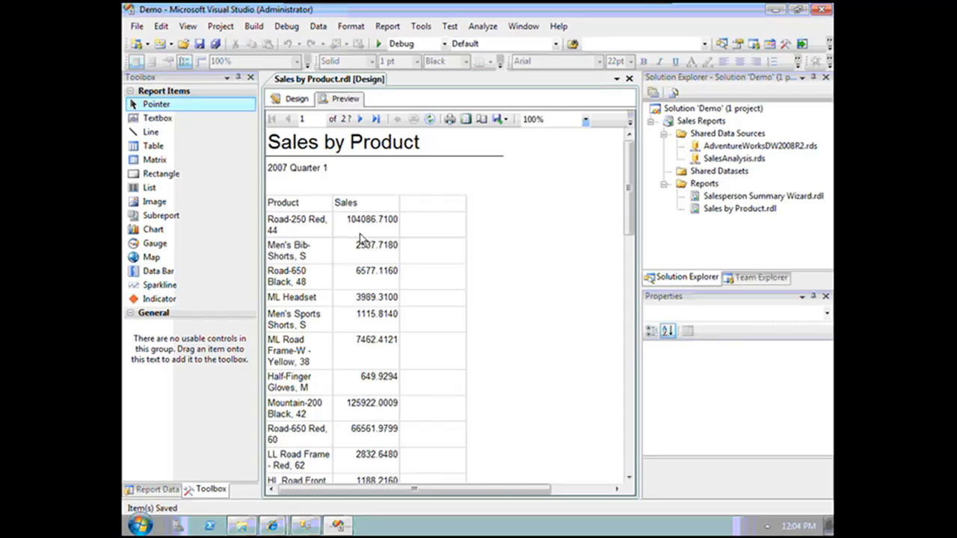
left_click(292, 103)
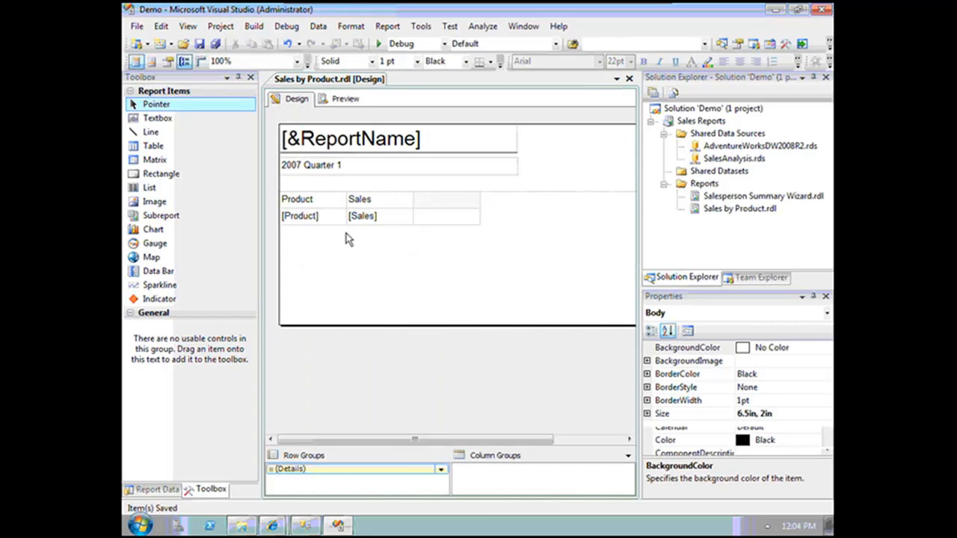
Step: Make the table's header row bold and give it a LightGrey background
left_click(314, 203)
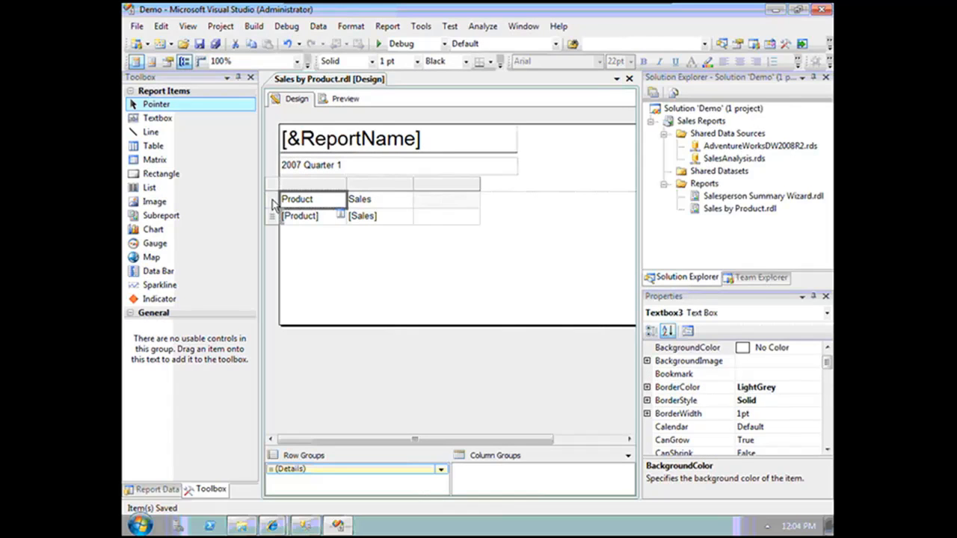
left_click(272, 200)
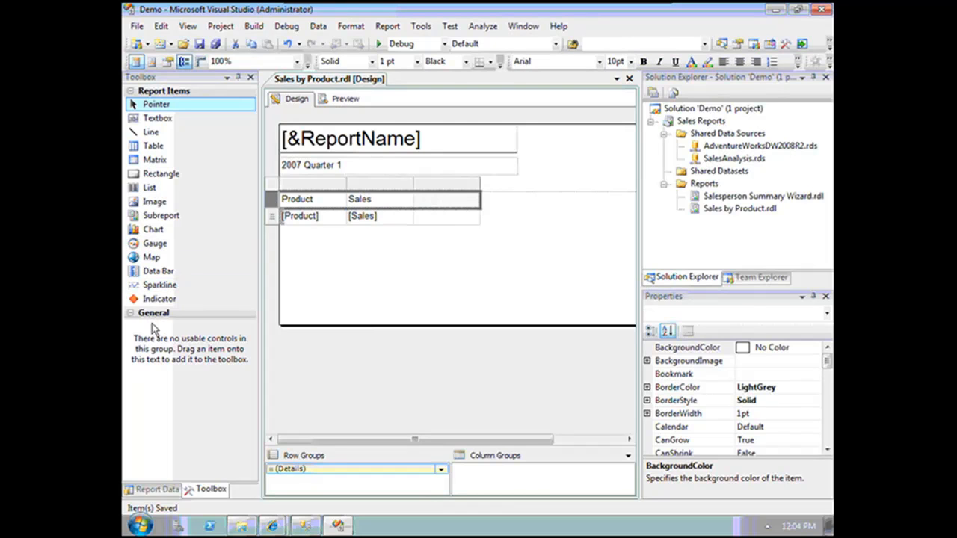
left_click(642, 61)
left_click(710, 63)
left_click(520, 266)
left_click(446, 345)
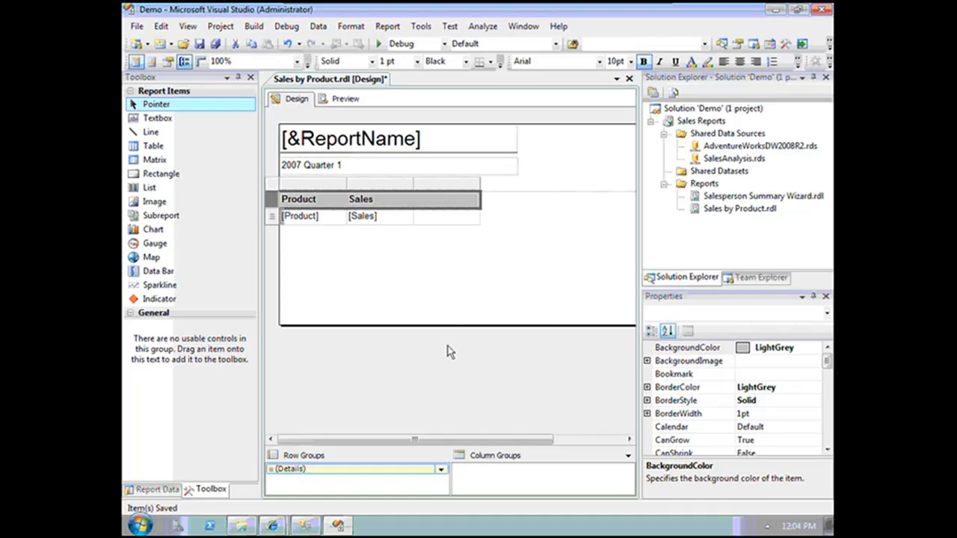
Step: Widen the table's Product column to about twice its width and right-align the Sales column
left_click(310, 186)
left_click_drag(346, 198, 421, 183)
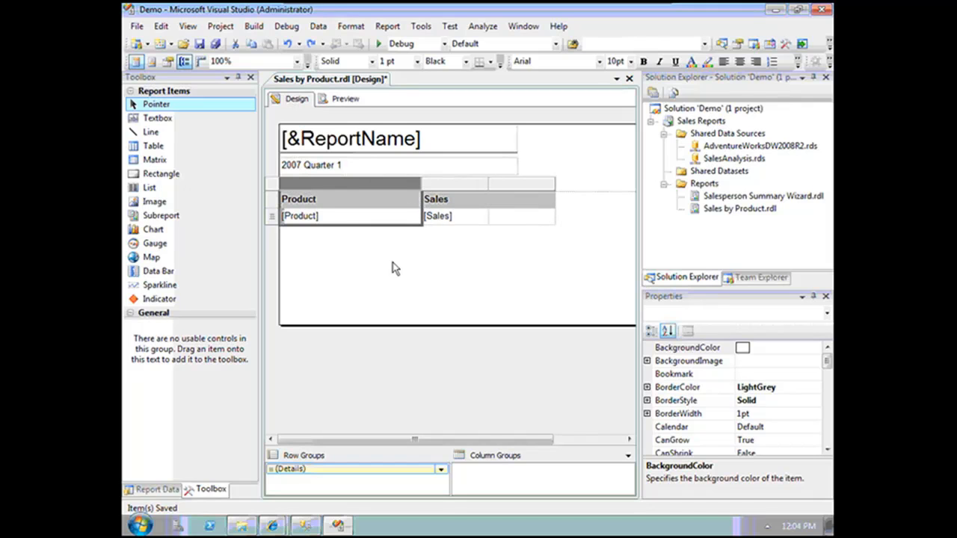
left_click(444, 184)
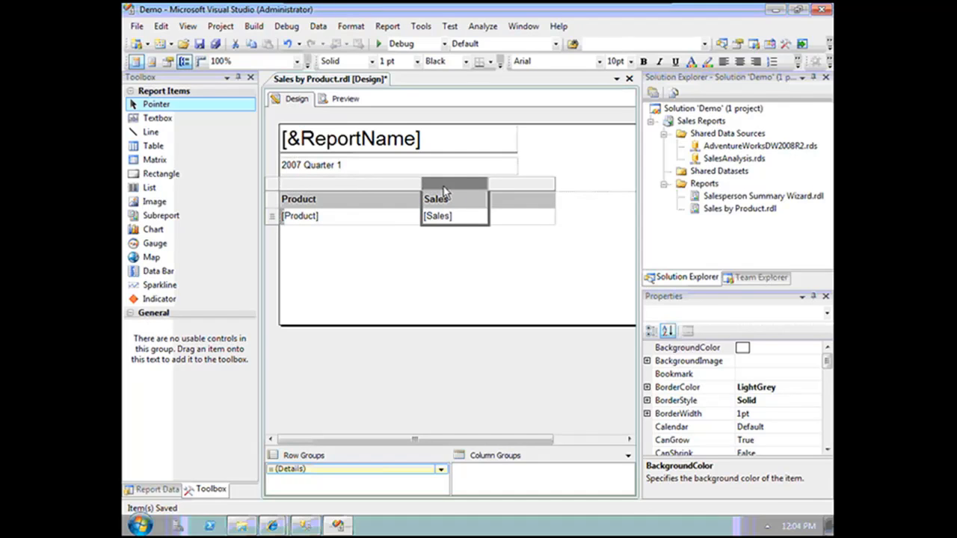
key("ctrl+r")
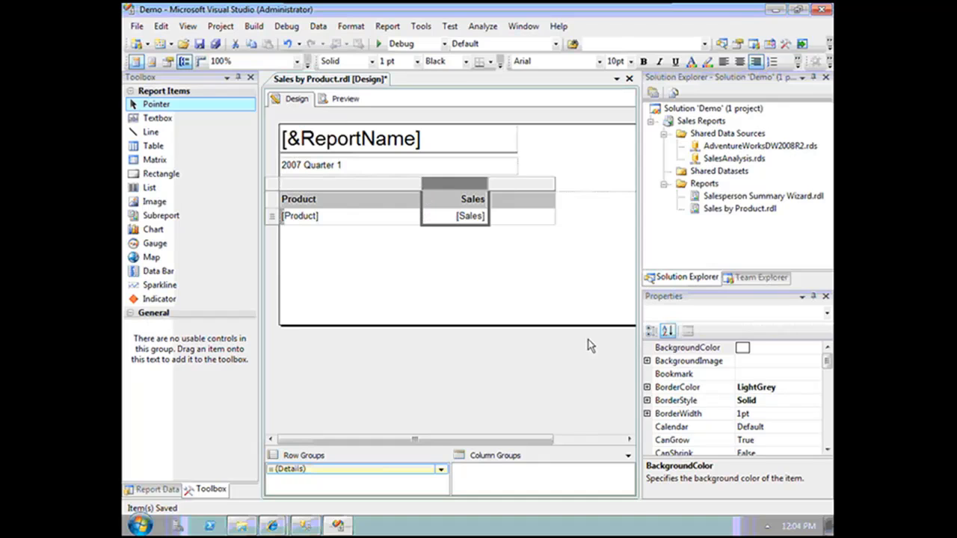
left_click(460, 231)
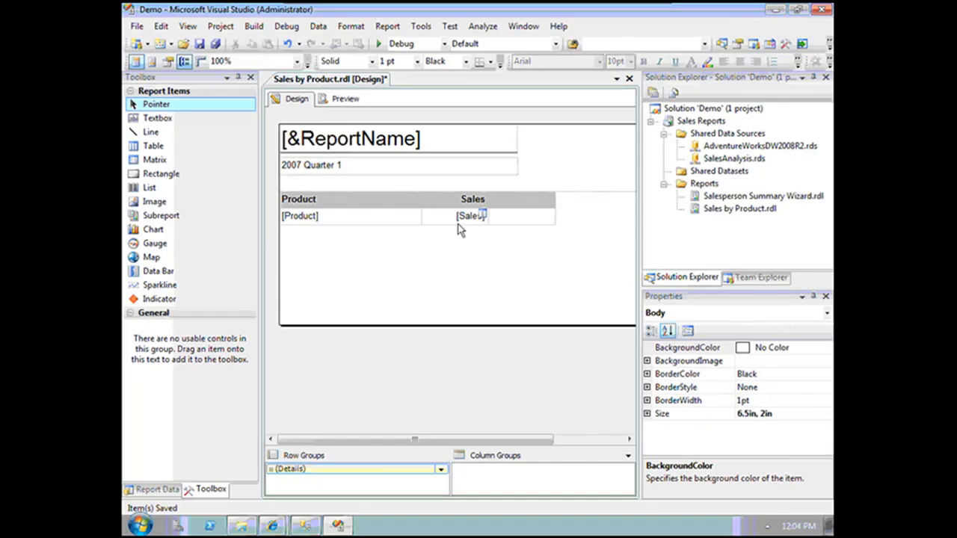
Step: Format the Sales data cell as a Number with 0 decimal places and the 1000 separator, and check it in the report preview
right_click(460, 224)
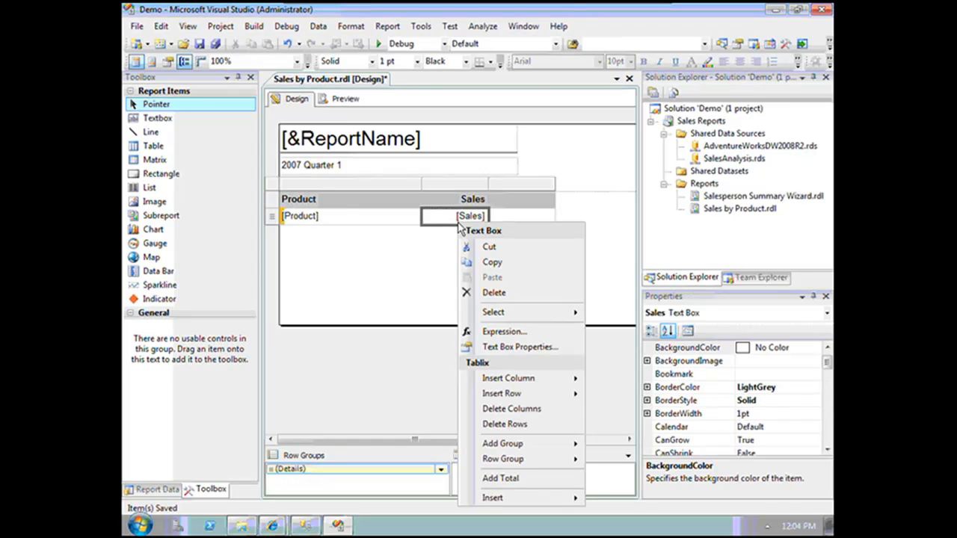
left_click(566, 347)
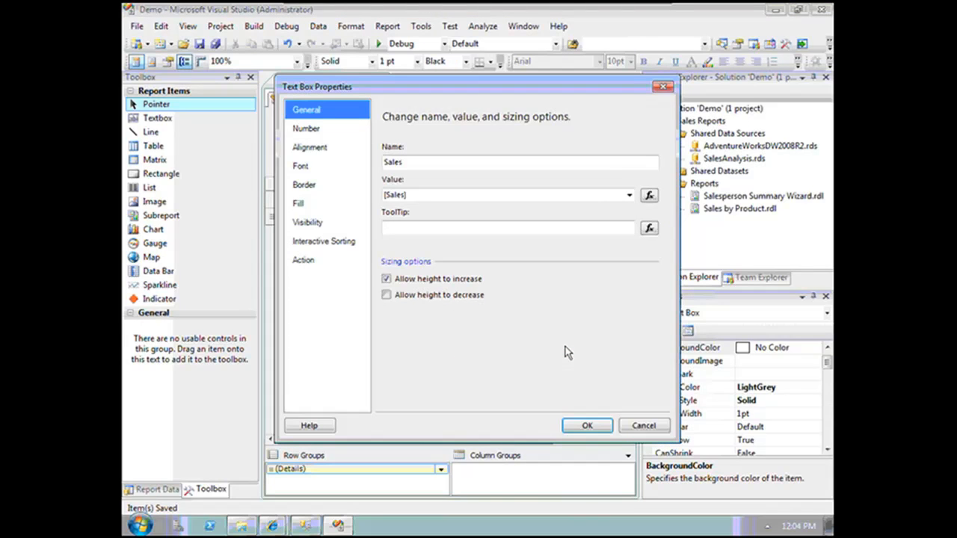
left_click(334, 137)
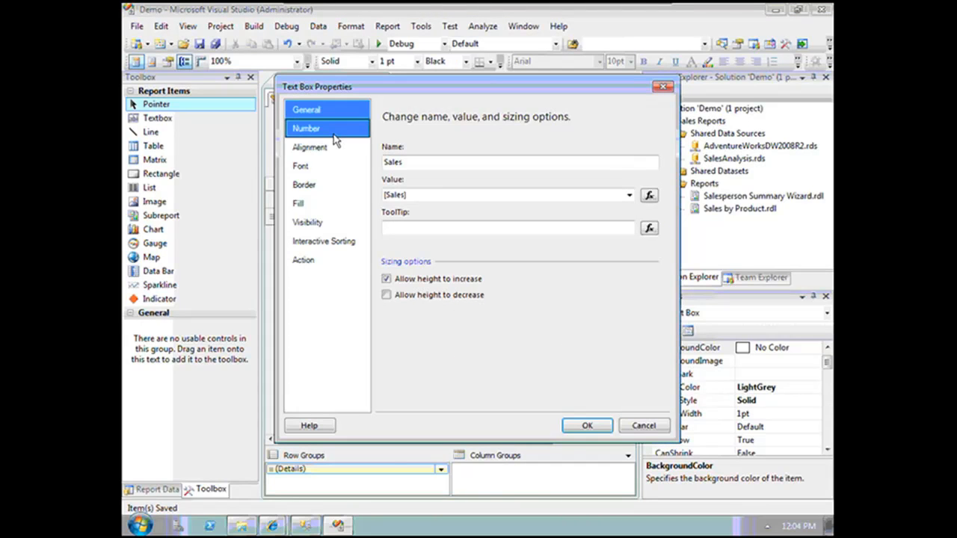
left_click(400, 166)
left_click(476, 229)
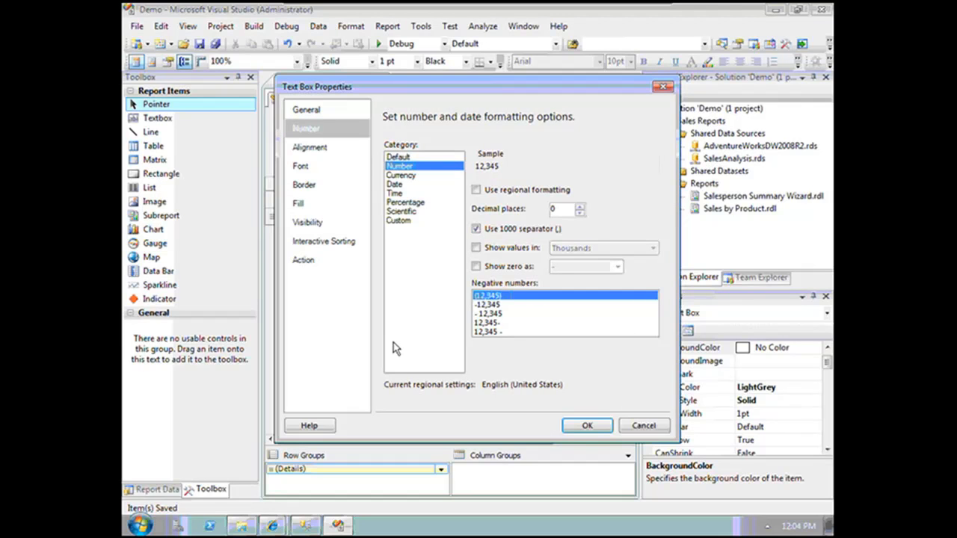
left_click(583, 425)
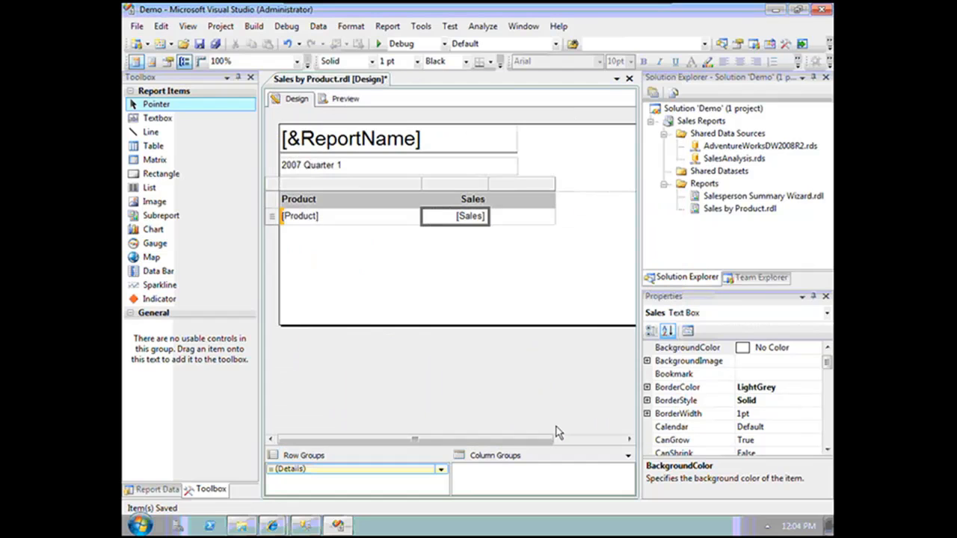
left_click(338, 101)
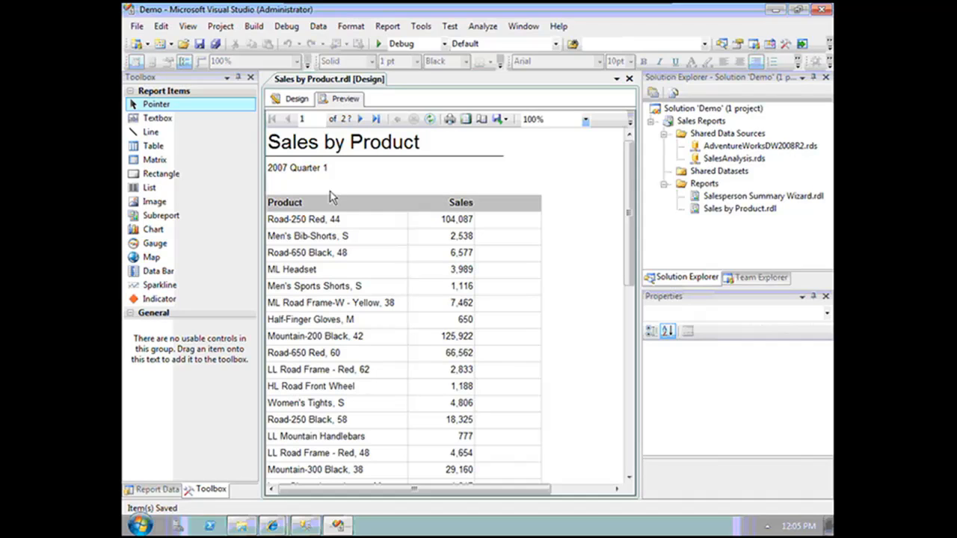
left_click(306, 100)
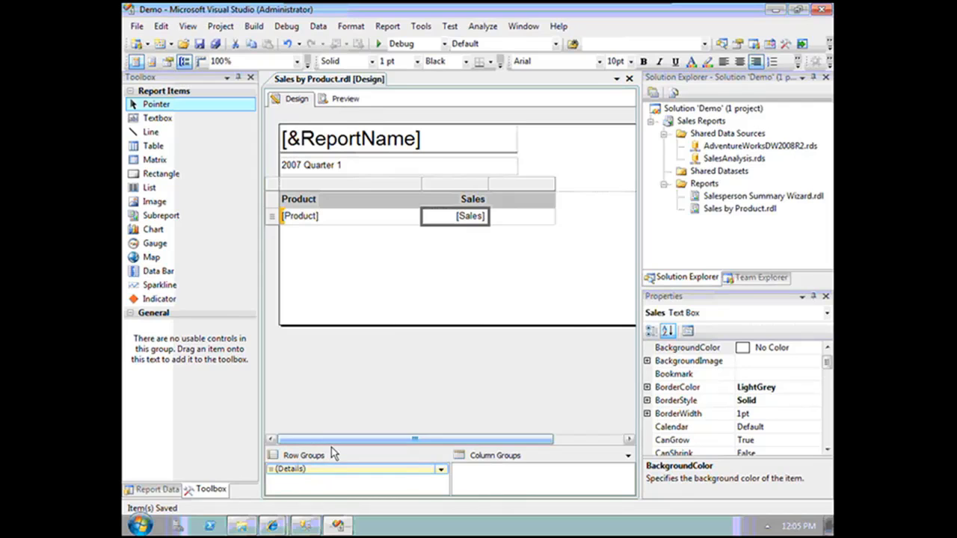
Step: Enlarge the grouping pane and examine the fields offered for a group expression in the Details group's properties, without keeping any grouping
left_click_drag(330, 443, 331, 416)
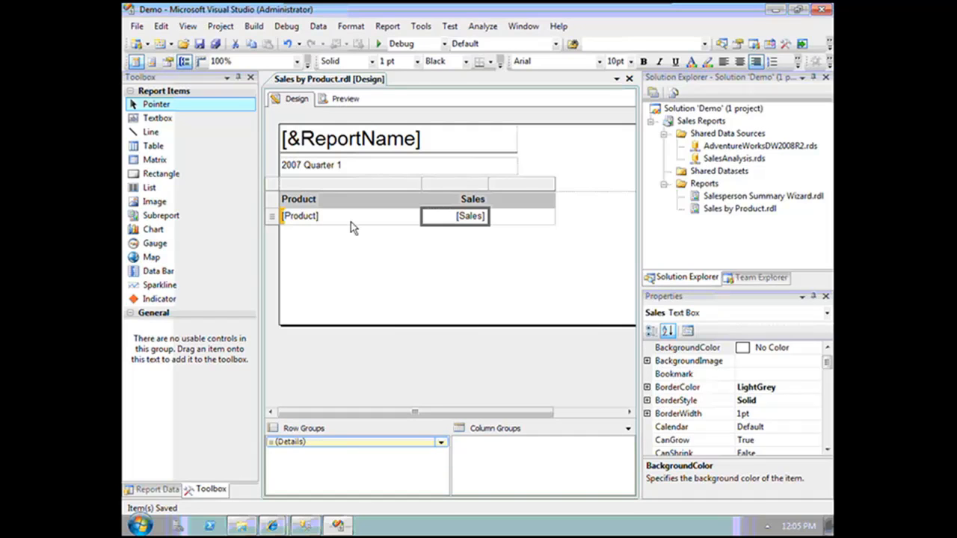
left_click(352, 222)
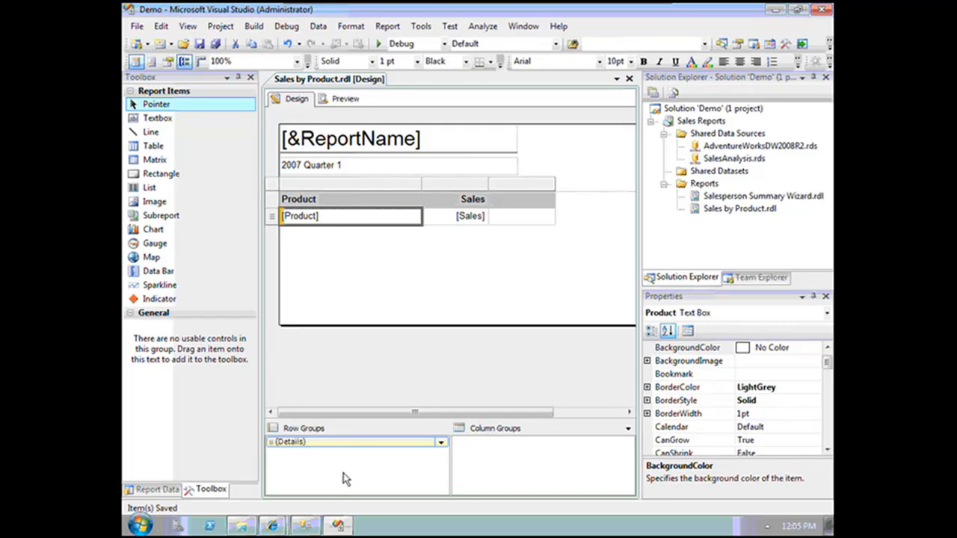
left_click(441, 442)
left_click(493, 505)
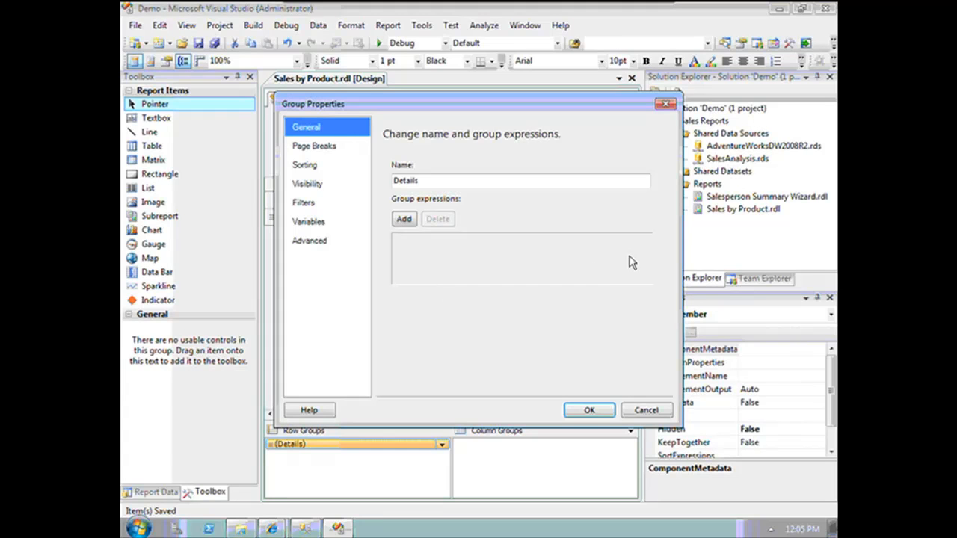
key("alt+a")
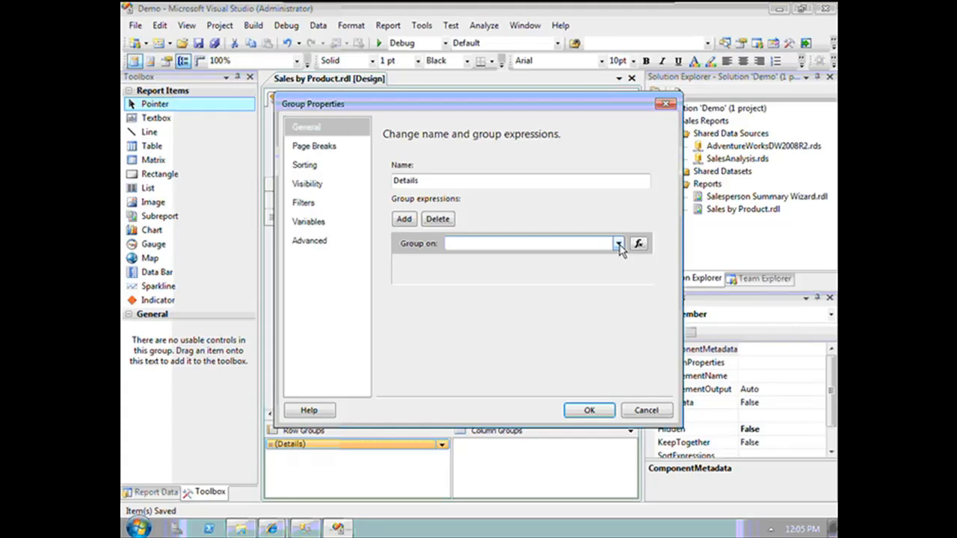
left_click(618, 244)
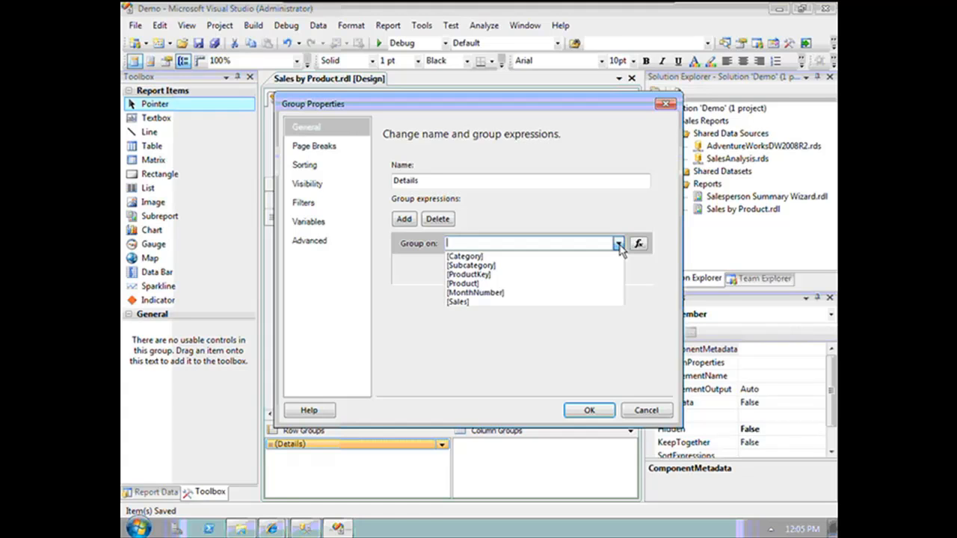
left_click(618, 244)
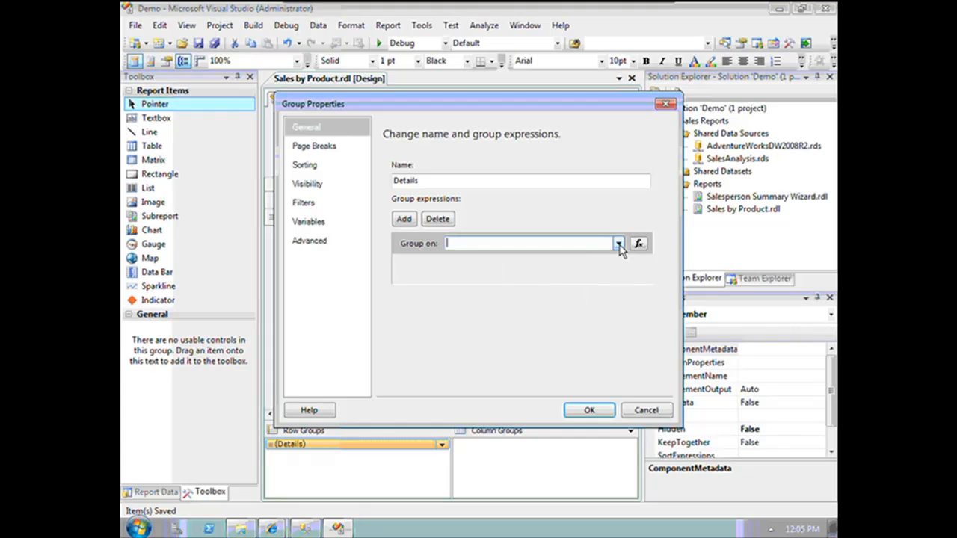
left_click(646, 410)
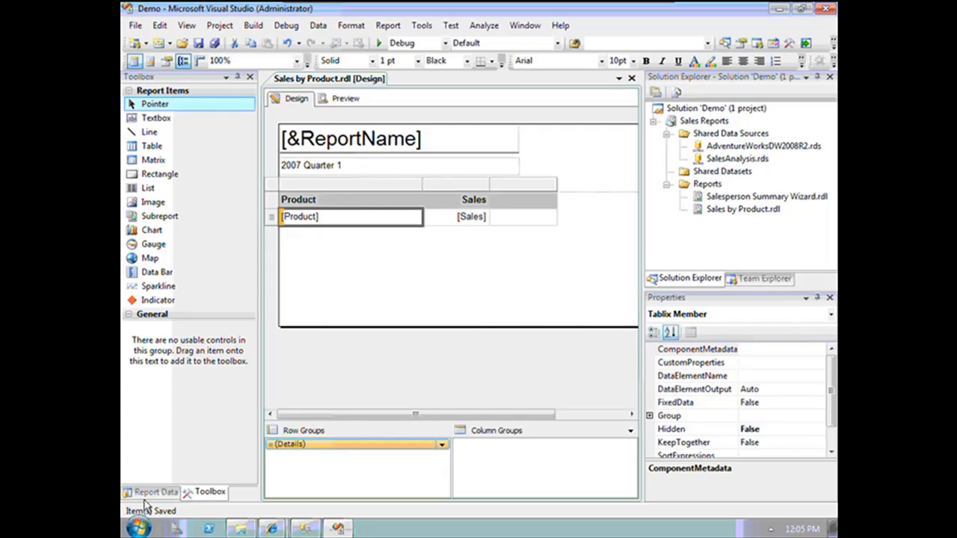
Step: Examine the ProductKey and Sales values in the dsMain query results, with only the result grid shown, and close the query without changes
left_click(152, 492)
right_click(183, 350)
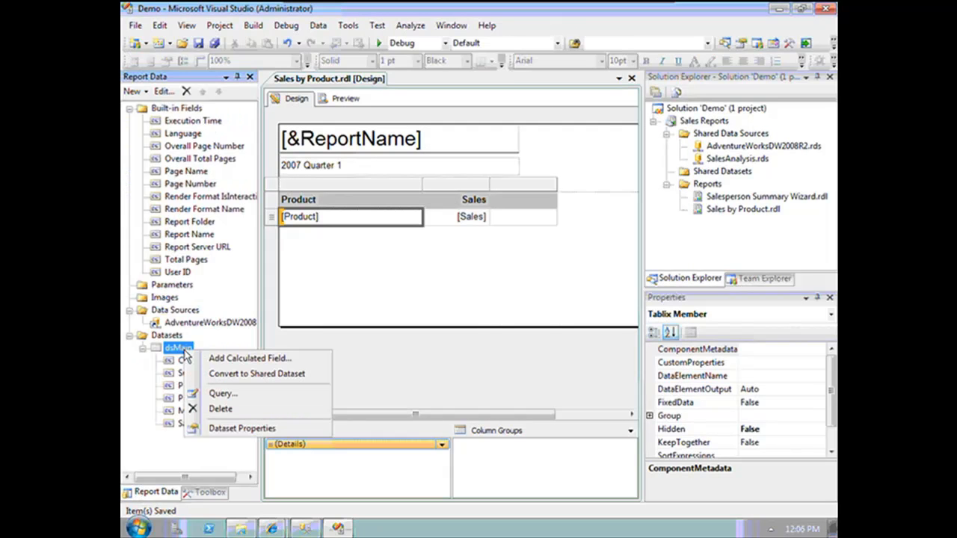
left_click(251, 394)
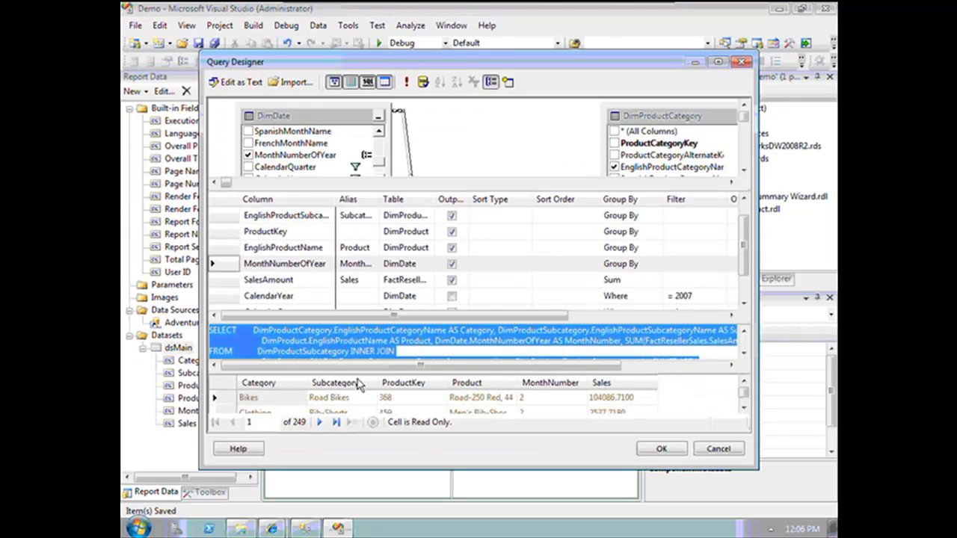
double_click(406, 63)
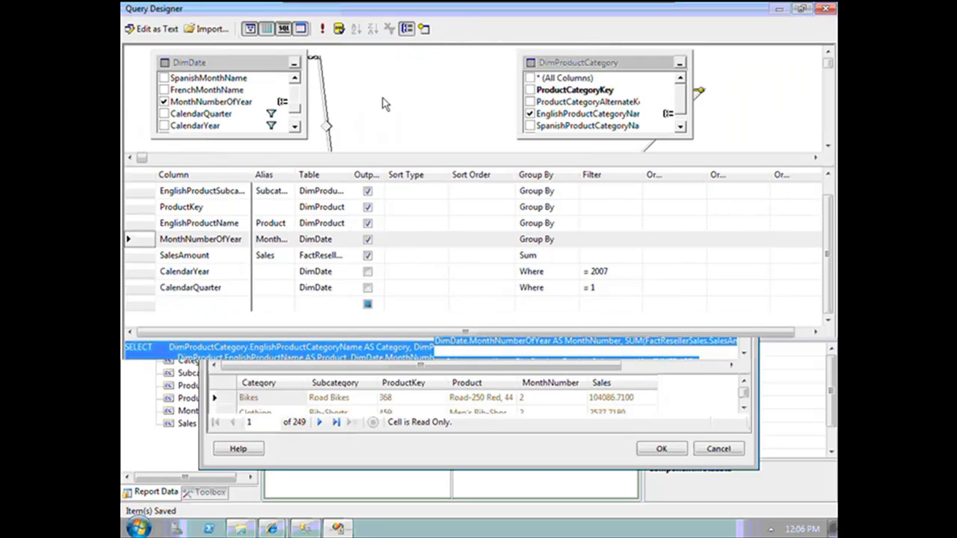
left_click(249, 29)
left_click(266, 28)
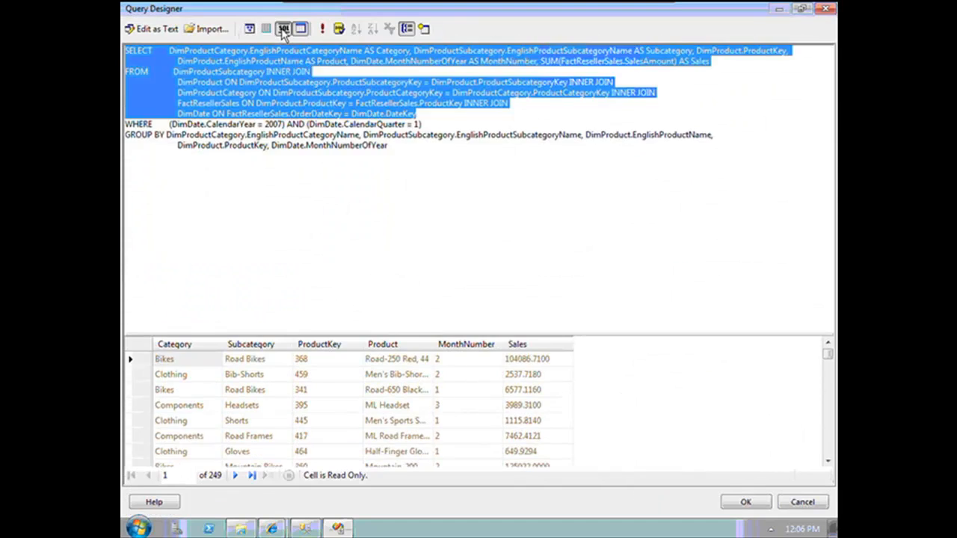
left_click(283, 29)
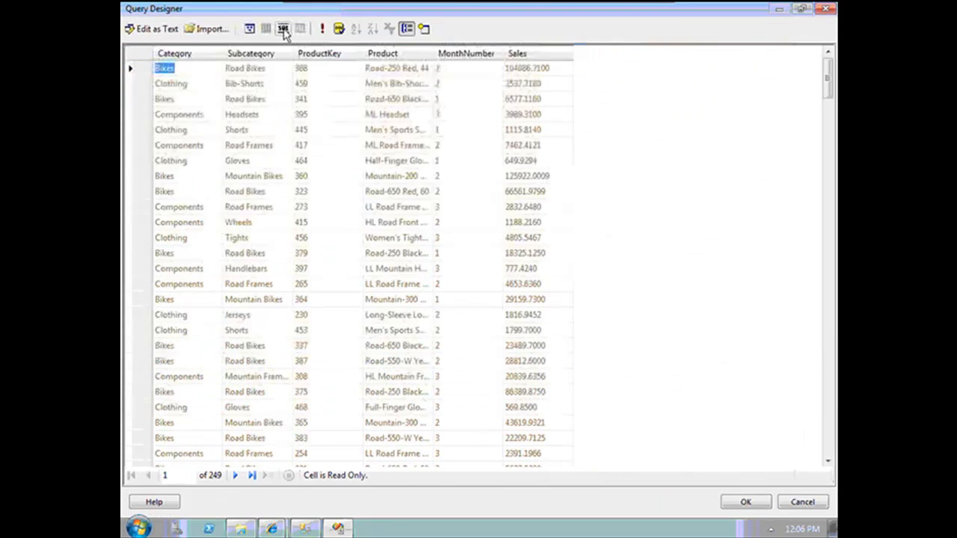
left_click(322, 69)
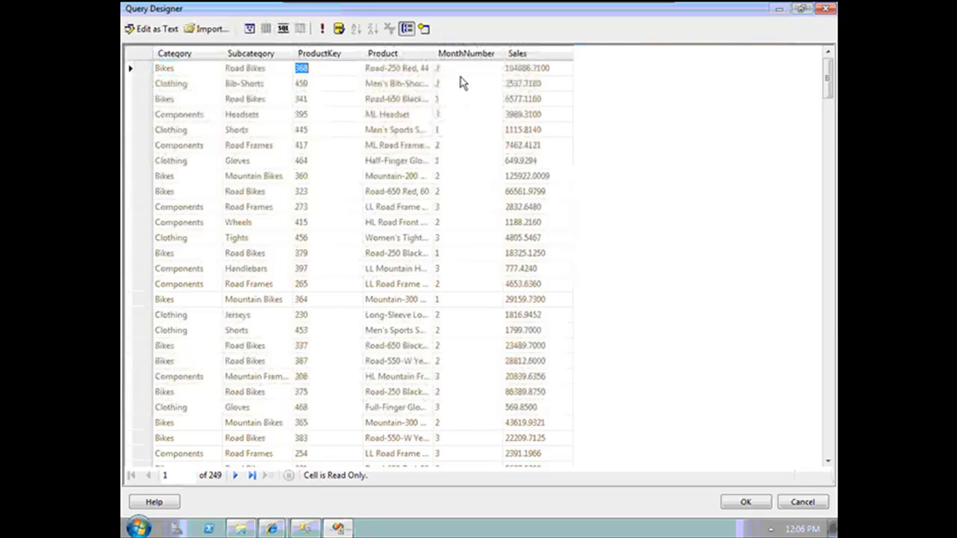
left_click(524, 68)
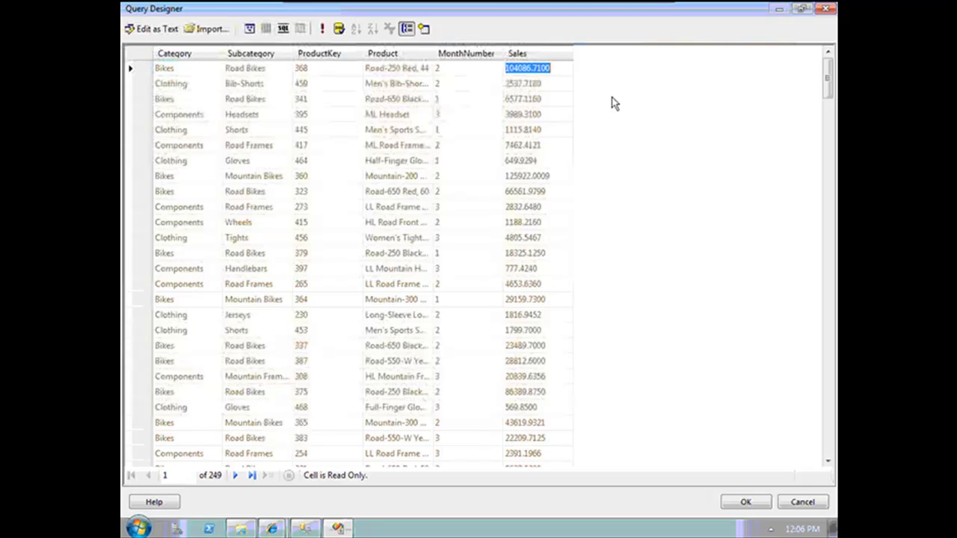
left_click(822, 14)
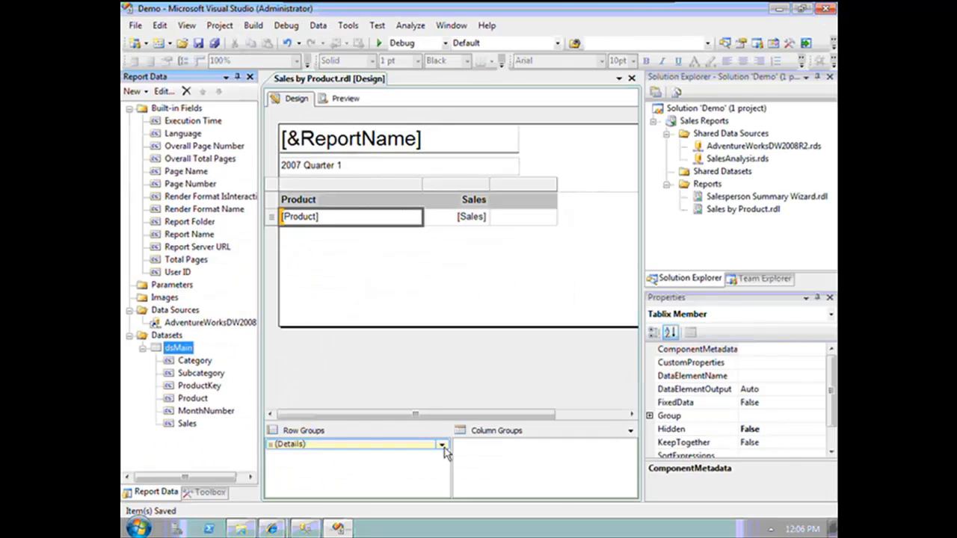
Step: Add a group expression to the Details row group so it groups on [ProductKey]
left_click(442, 445)
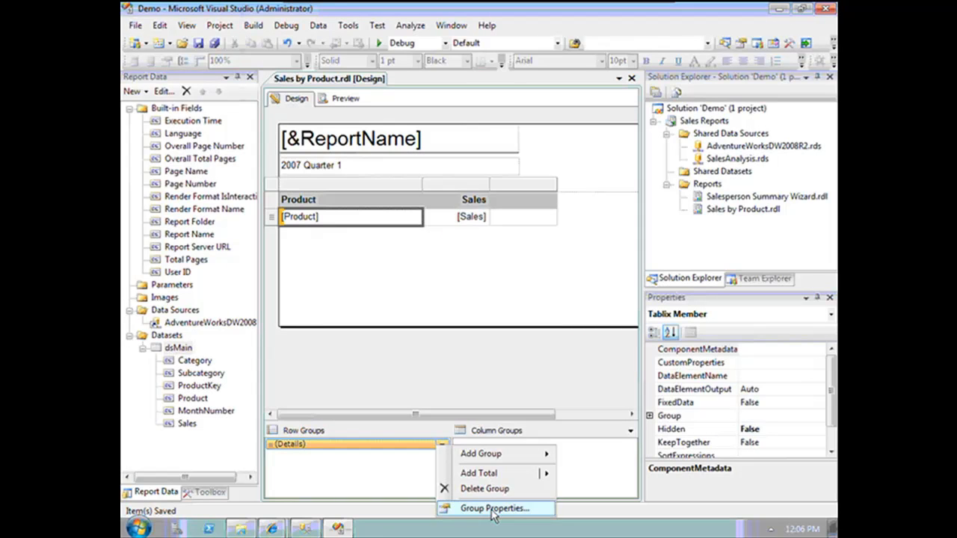
left_click(493, 509)
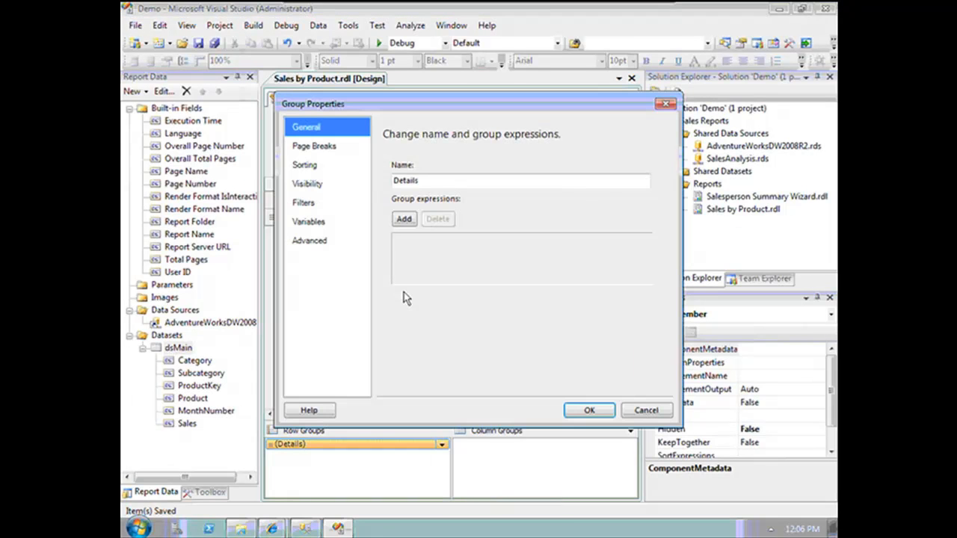
left_click(404, 219)
left_click(618, 244)
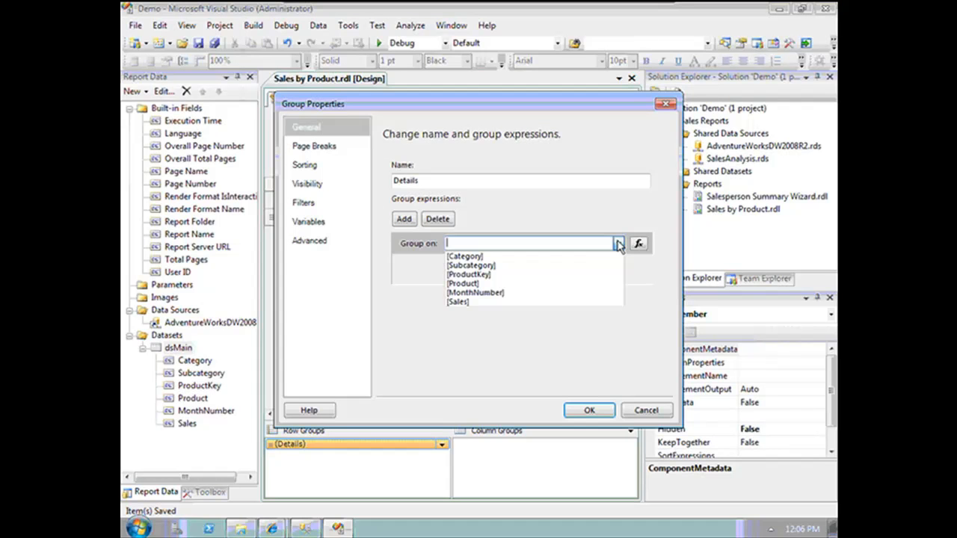
left_click(471, 275)
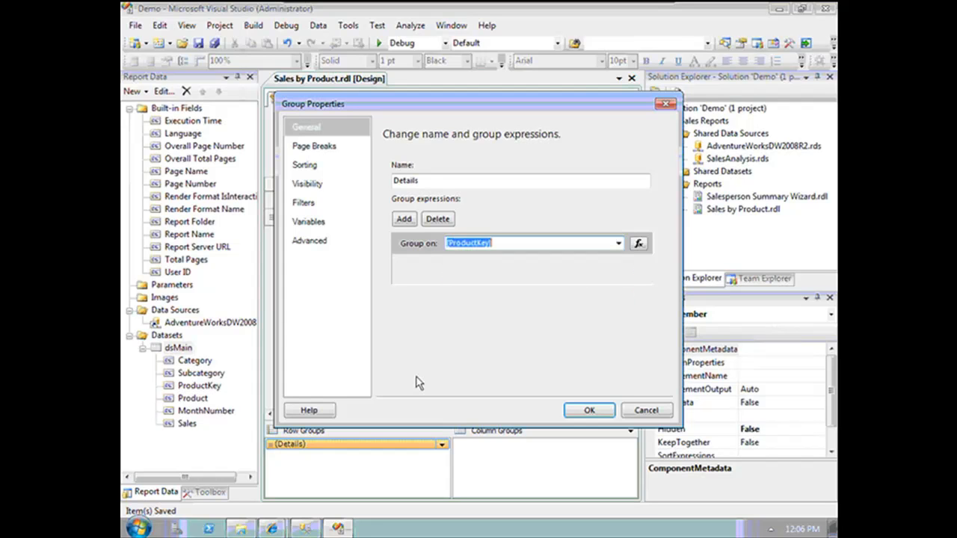
left_click(586, 410)
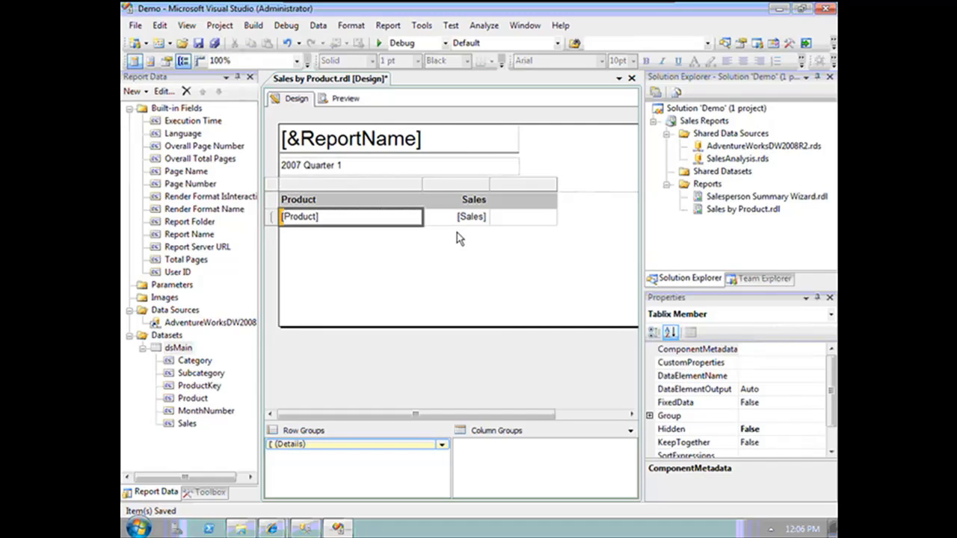
Step: Change the Sales data cell to =Sum(Fields!Sales.Value) and check the aggregated sales per product in the report preview
left_click(479, 217)
left_click(484, 216)
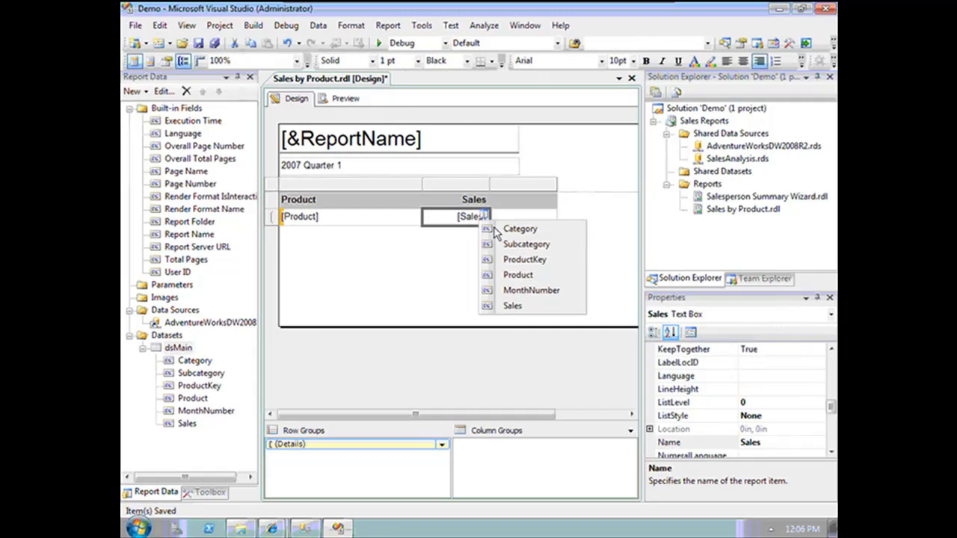
left_click(516, 306)
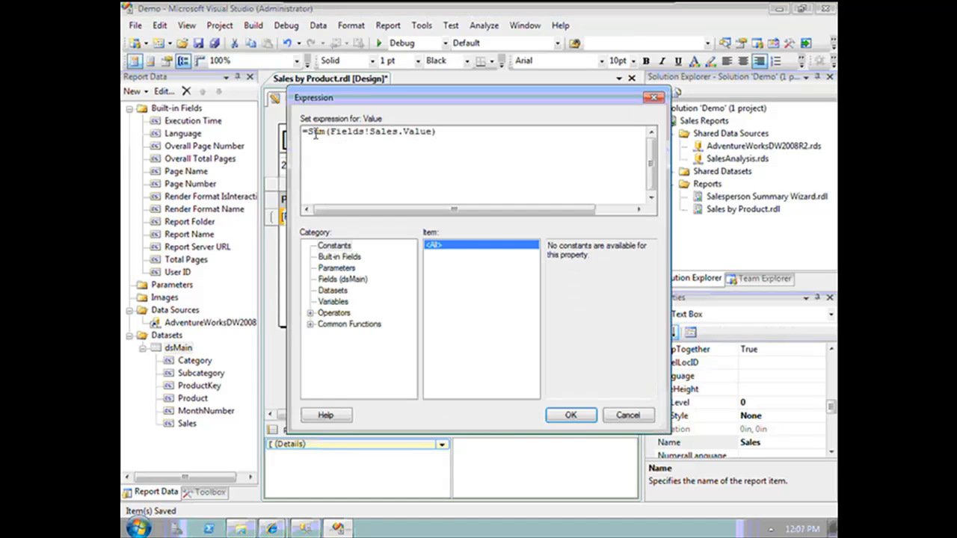
double_click(315, 133)
left_click_drag(433, 131, 353, 132)
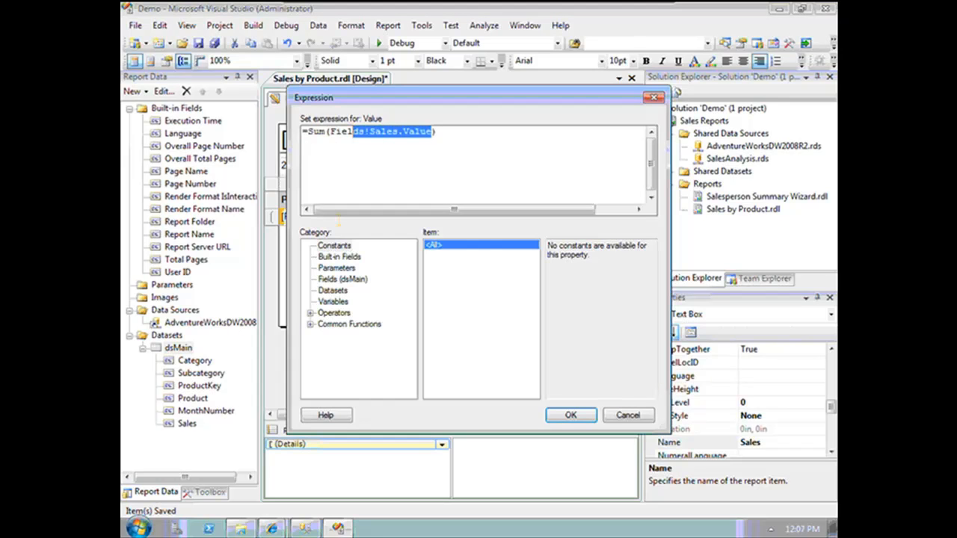
left_click(570, 415)
left_click(345, 100)
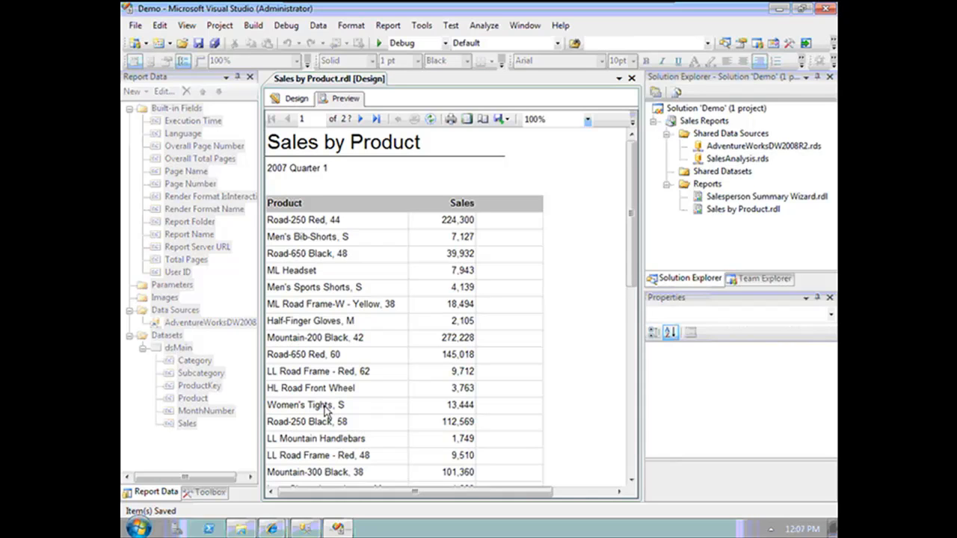
left_click(297, 99)
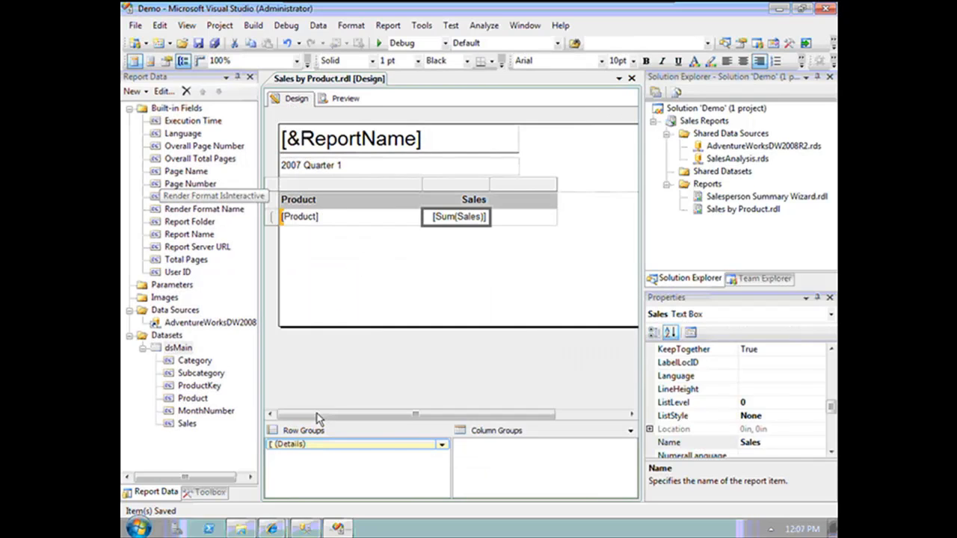
Step: Add Subcategory as a parent row group of Details and Category as the parent of Subcategory, and check the report preview
left_click(208, 374)
left_click_drag(241, 374, 353, 503)
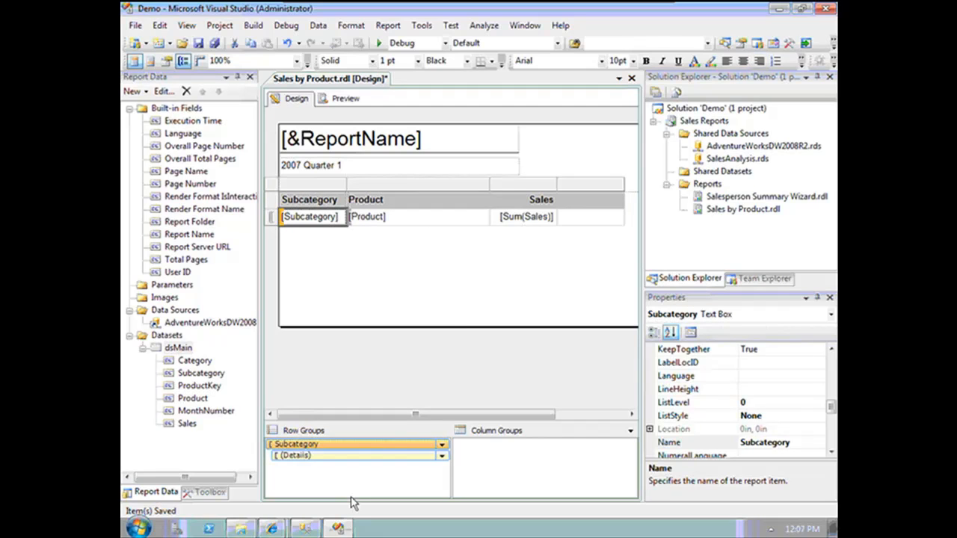
left_click_drag(199, 367, 305, 442)
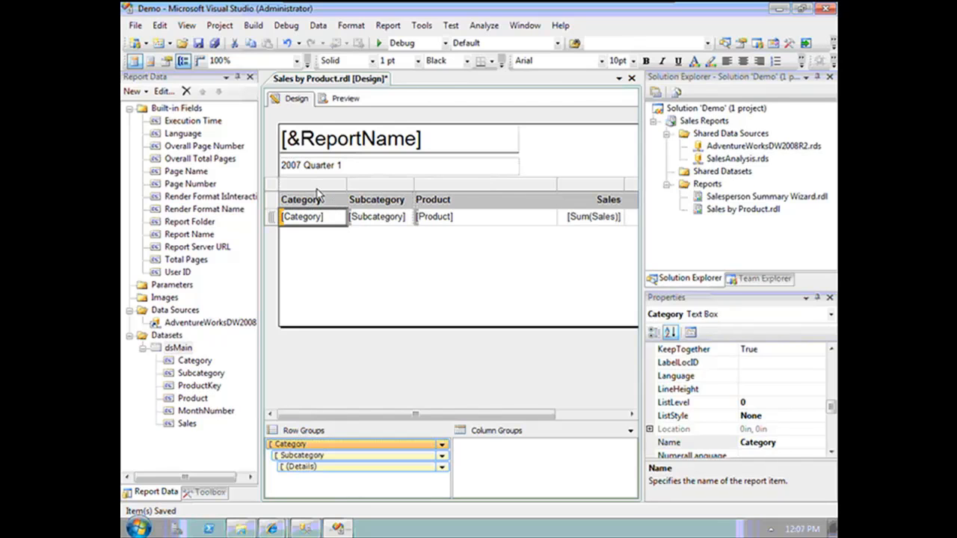
left_click(317, 185)
left_click(380, 185)
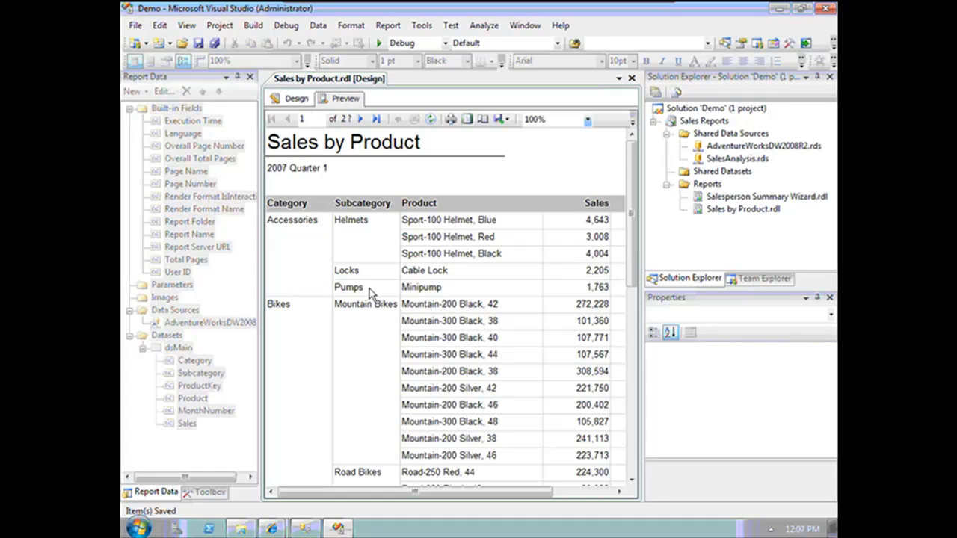
key("ctrl+Page_Up")
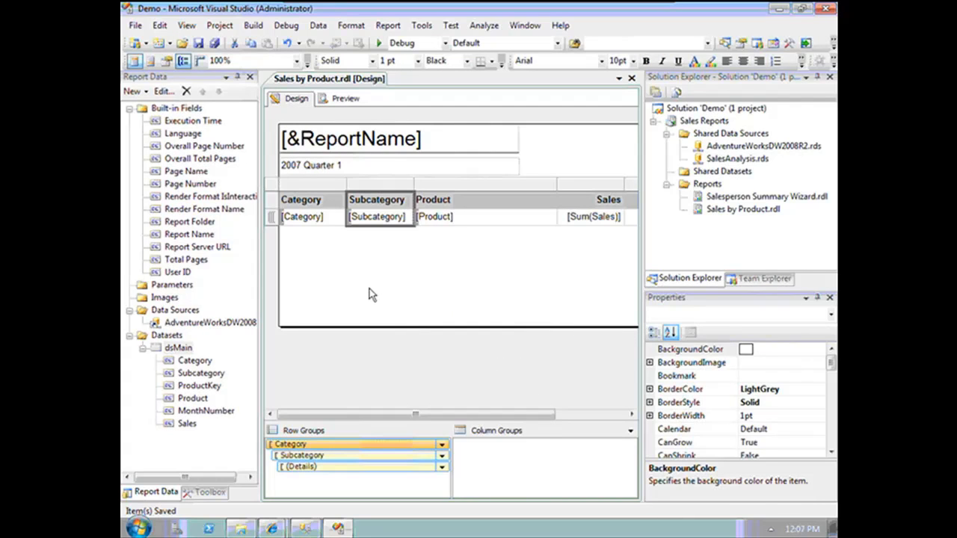
Step: Add a total row for the Subcategory group and set its label to the expression ="Total " & Fields!Category.Value
right_click(387, 222)
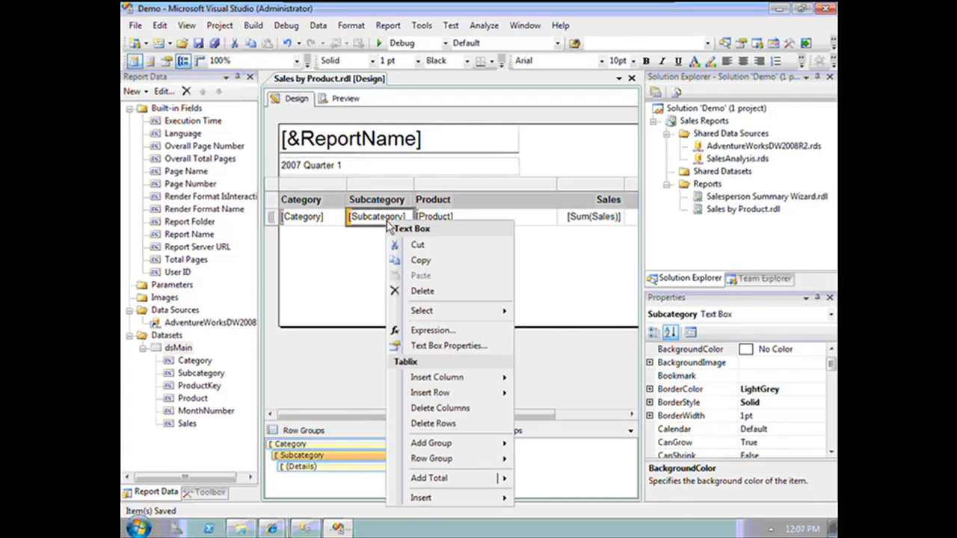
left_click(443, 478)
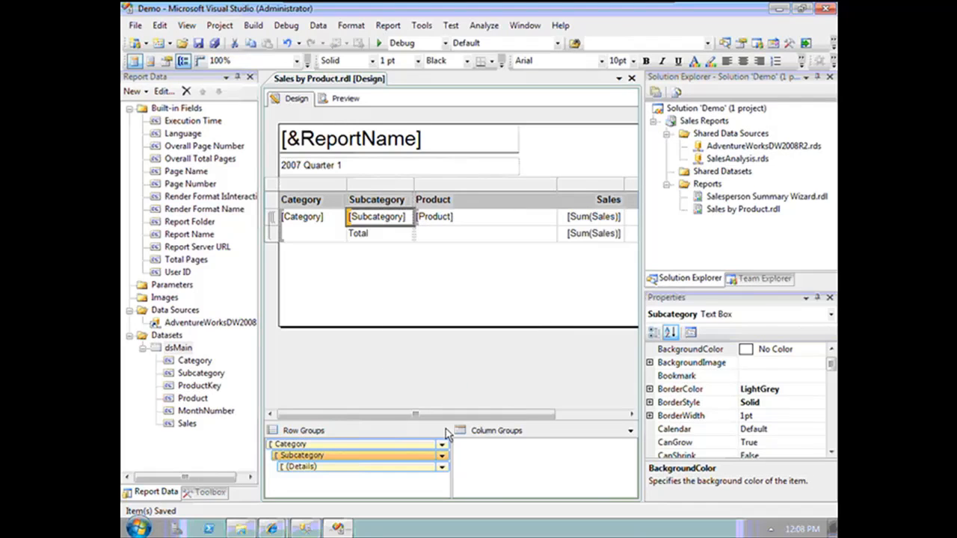
right_click(360, 235)
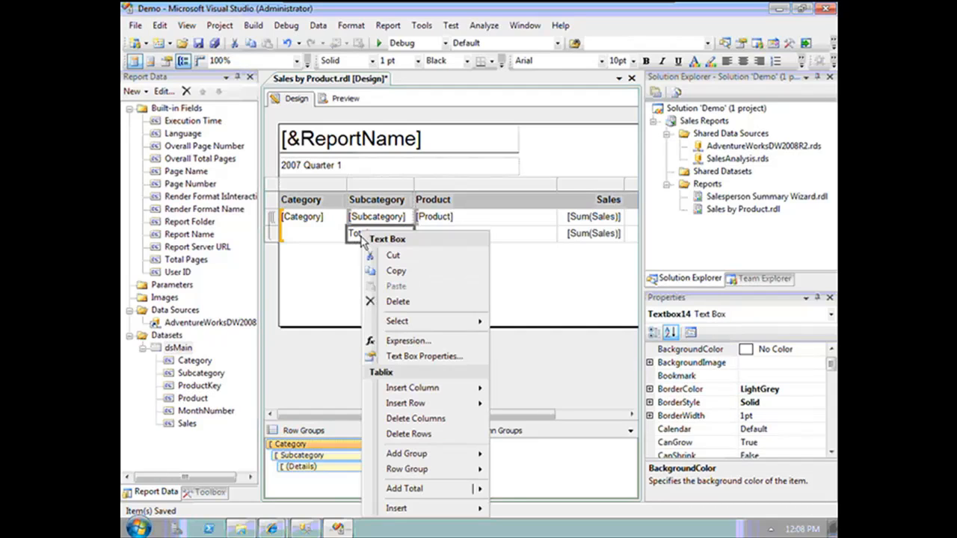
left_click(451, 338)
key("ctrl+a")
type("=\"Total \" &")
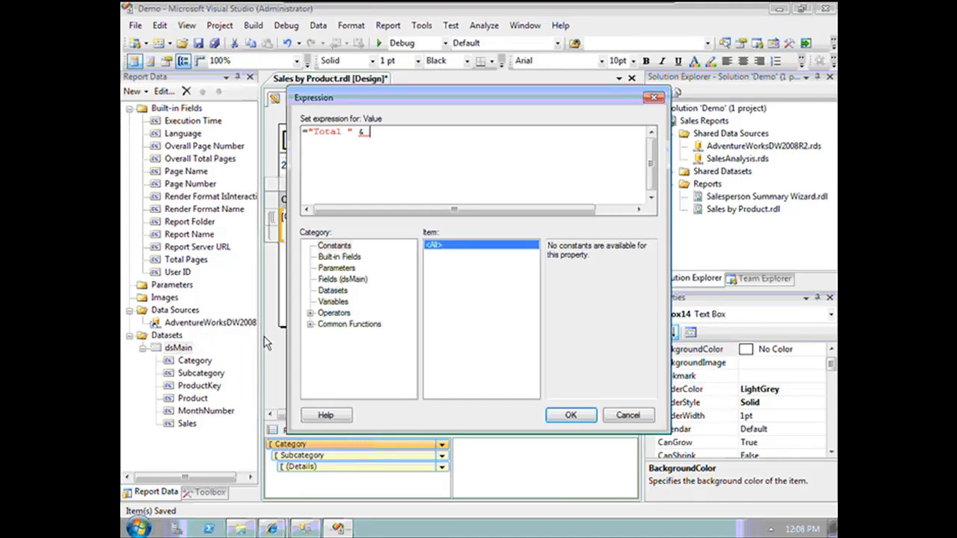
left_click(348, 282)
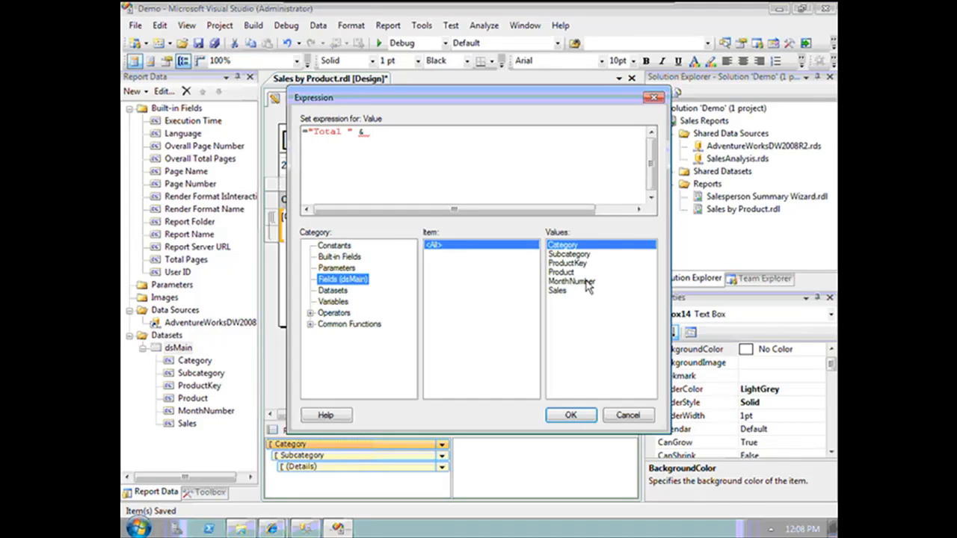
left_click(575, 248)
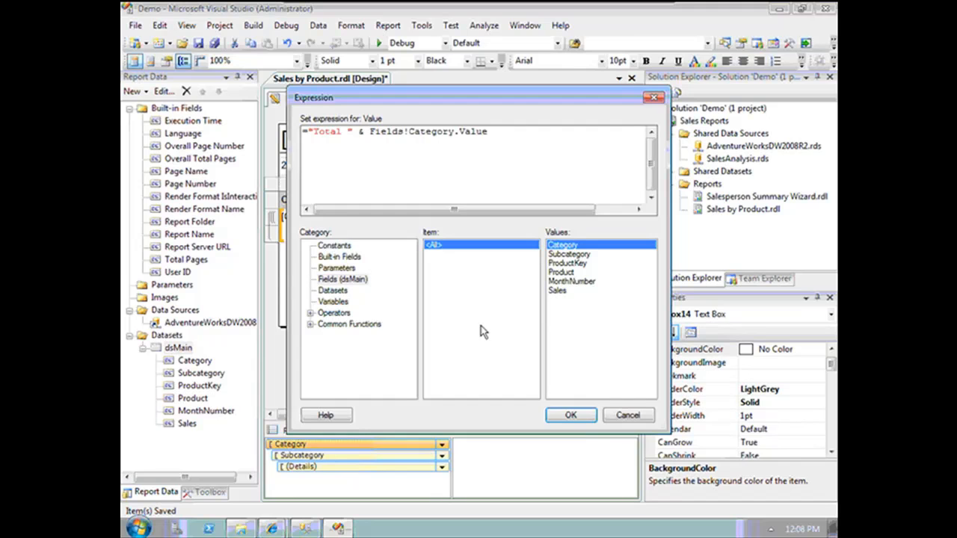
left_click(571, 416)
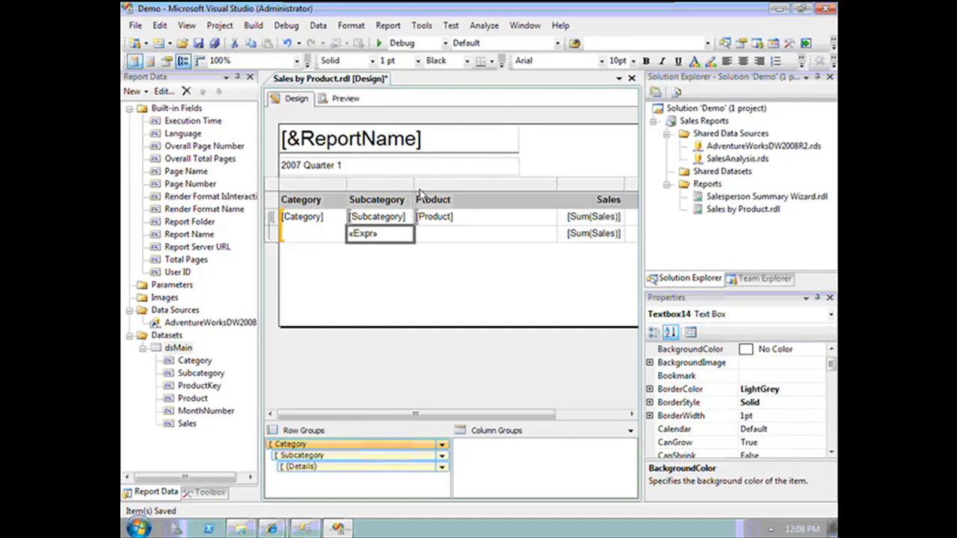
Step: Widen the table's Subcategory column slightly and add a total row for the Category group
left_click_drag(415, 182, 432, 184)
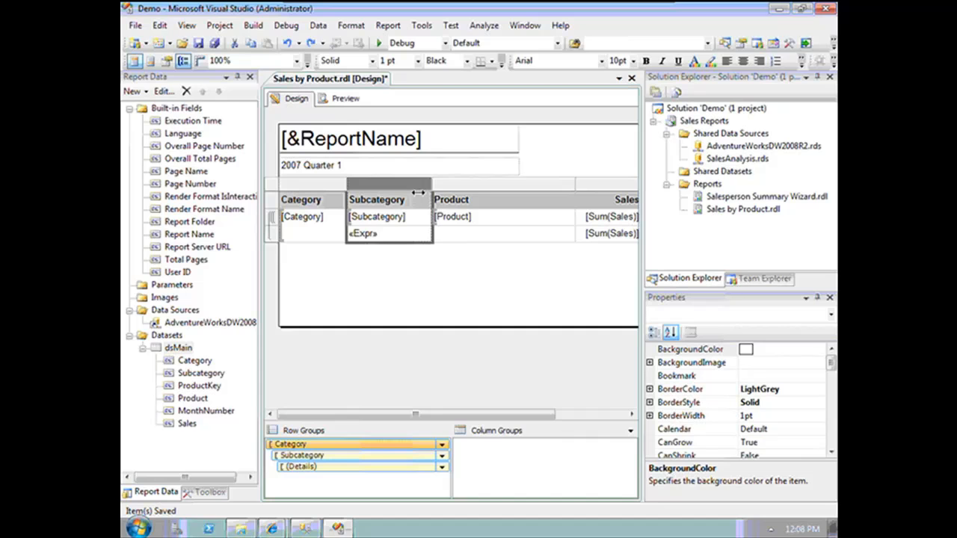
right_click(313, 223)
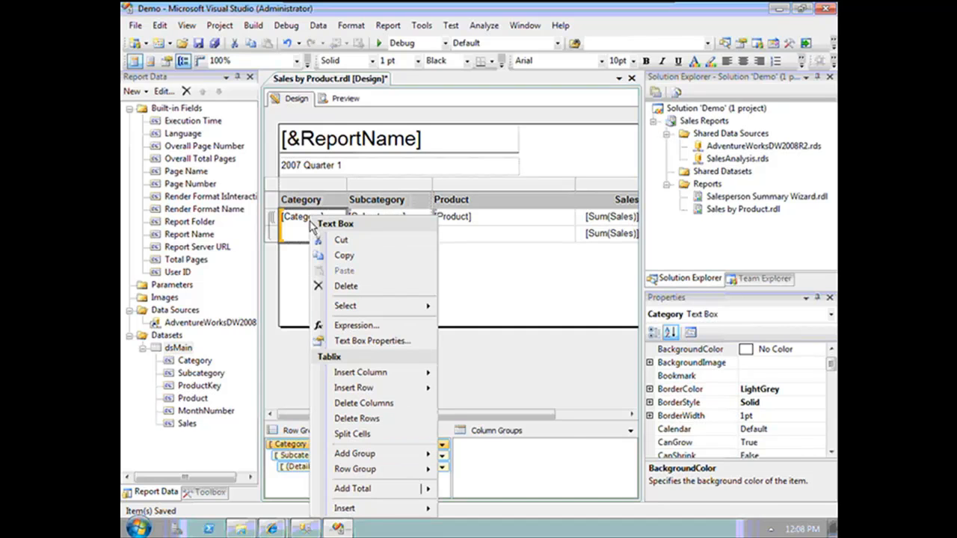
left_click(378, 488)
Step: Change the label of the Category group's total row to "Grand Total"
left_click(311, 252)
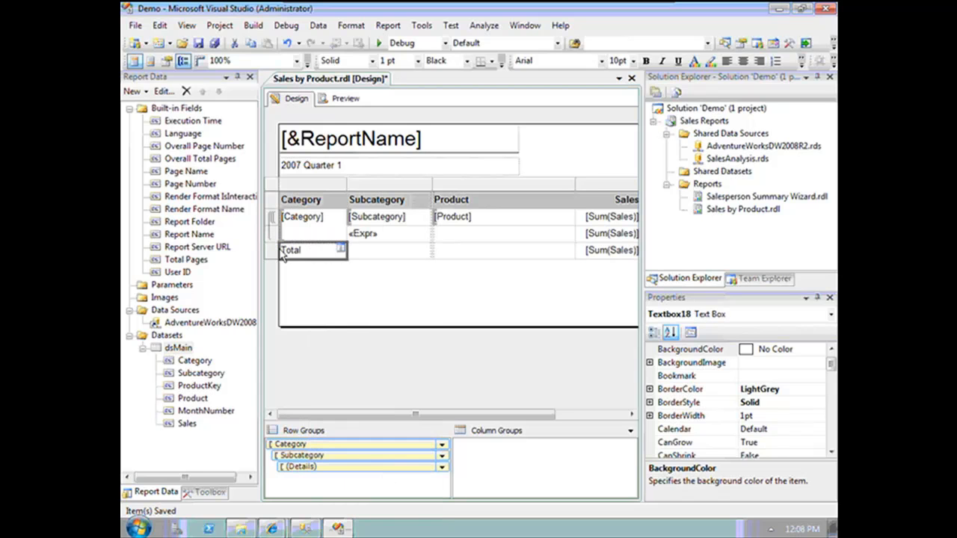
left_click(303, 251)
key("Home")
type("Grand")
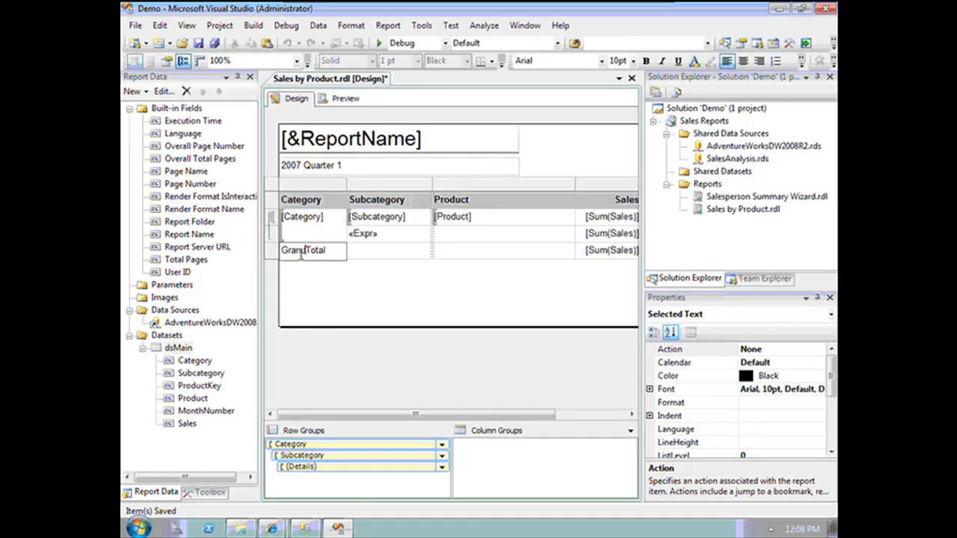
left_click(327, 285)
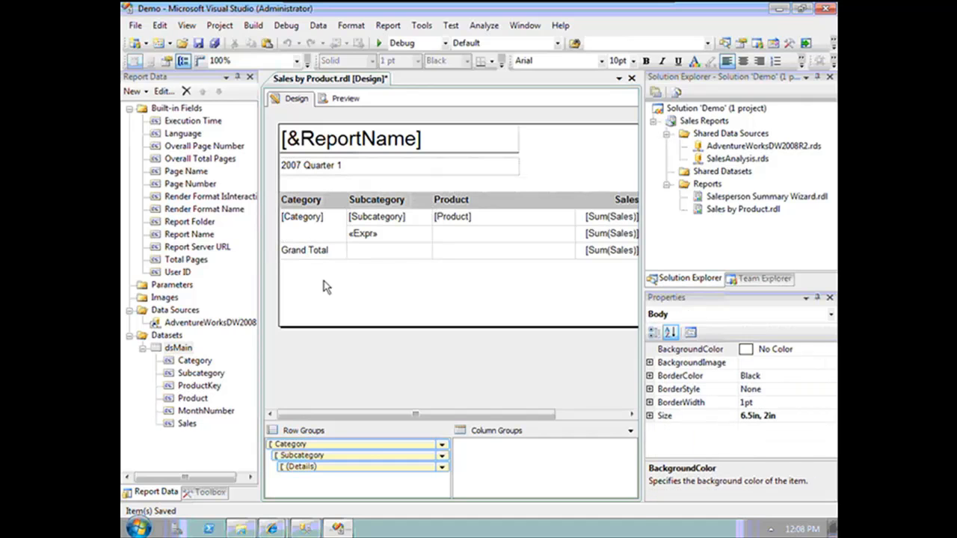
Step: Make the category total row and the Grand Total row of the table bold
left_click(307, 239)
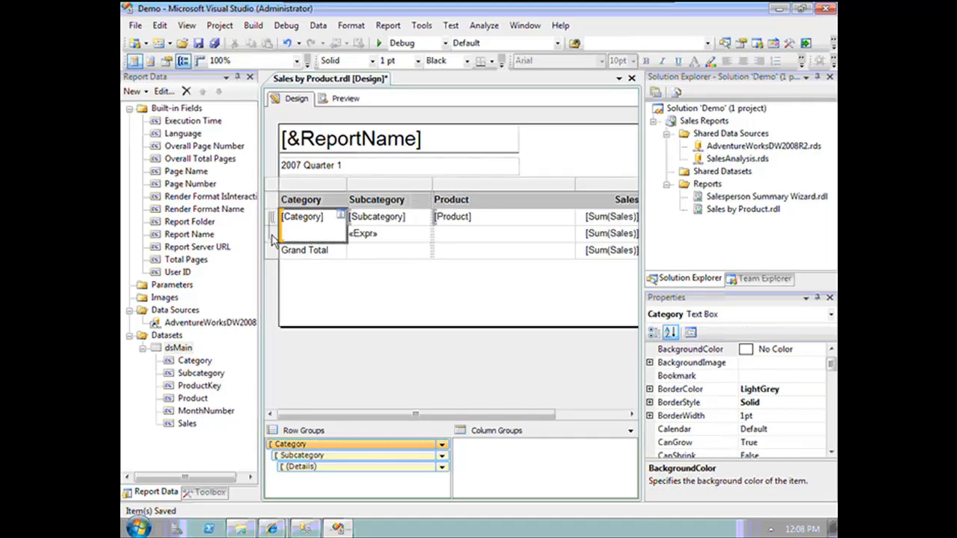
key("ctrl+b")
left_click(272, 252)
key("ctrl+b")
Step: Preview the report and check the category totals and the grand total at the end of its last page
left_click(337, 98)
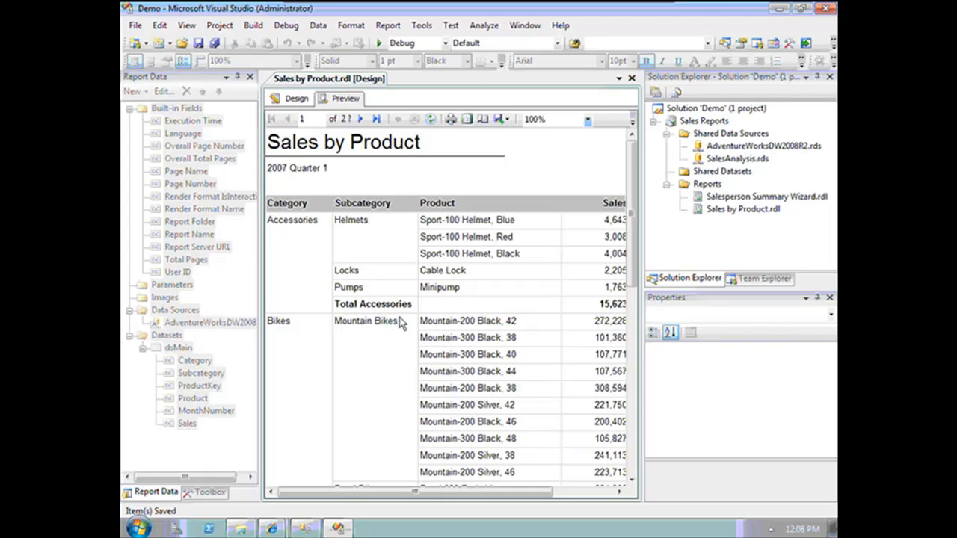
left_click(379, 120)
left_click_drag(631, 251, 632, 396)
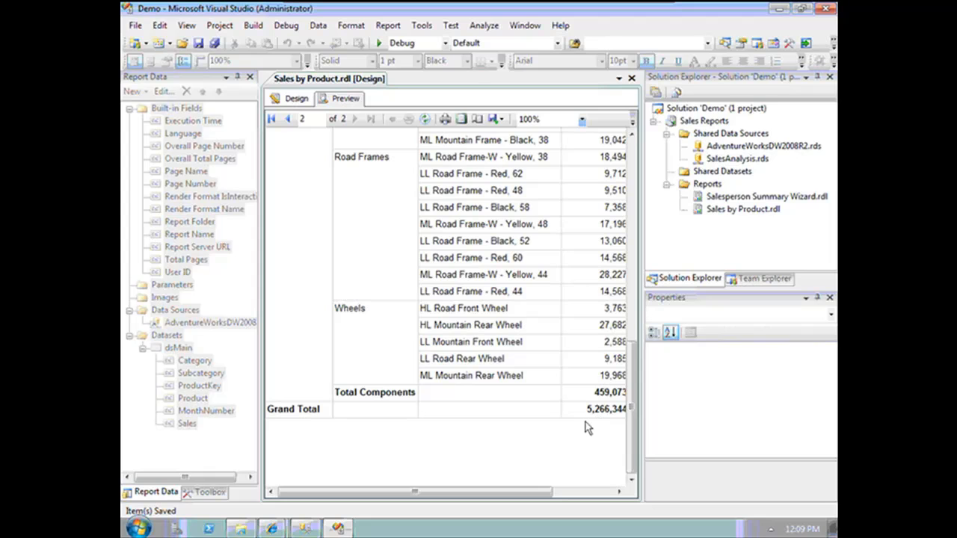
left_click(296, 98)
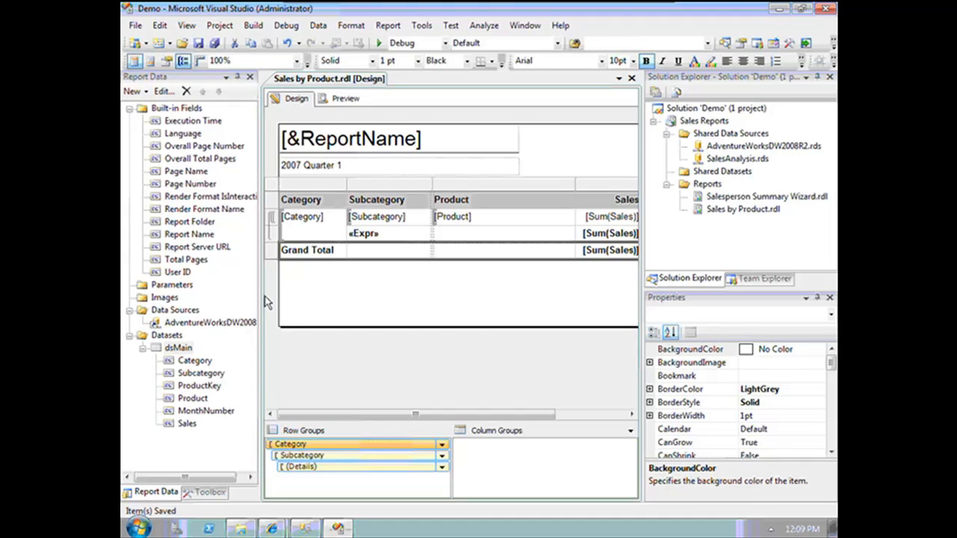
Step: Enter the heading "Trend" for the empty column after Sales and centre the contents of that column
left_click(581, 415)
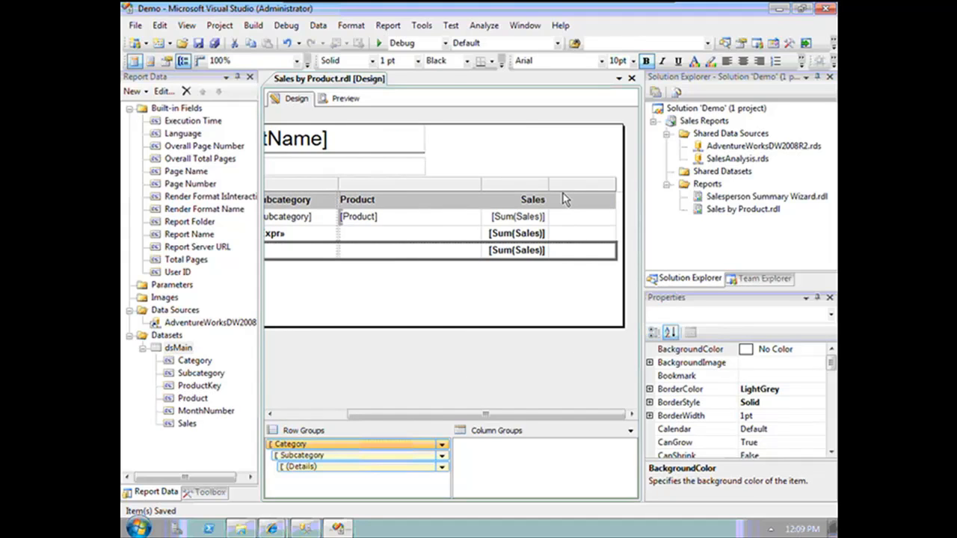
left_click(577, 218)
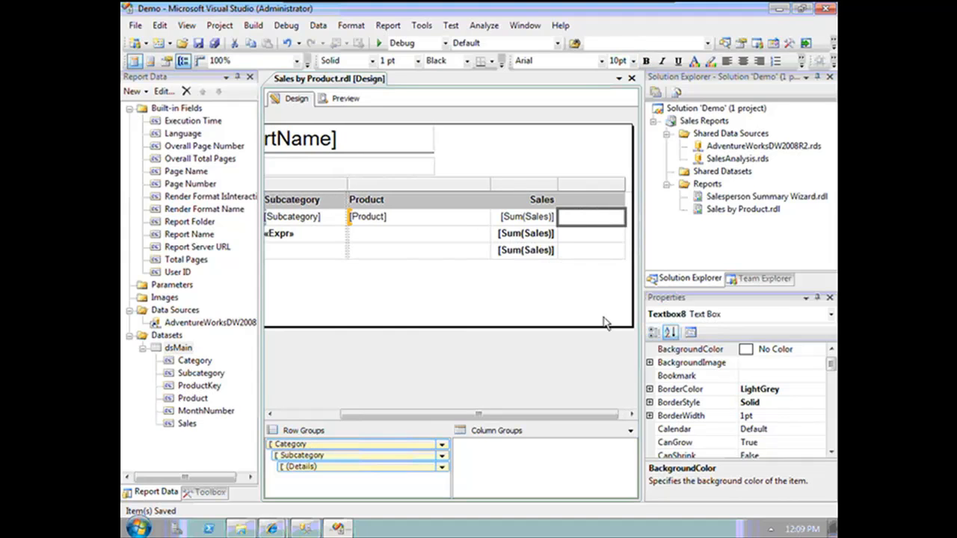
left_click(599, 200)
type("Tre")
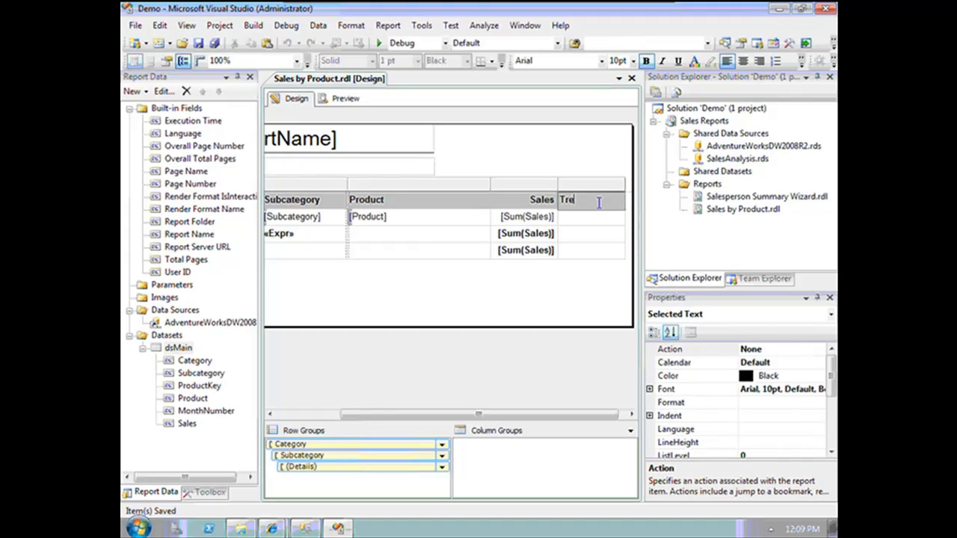
type("nd")
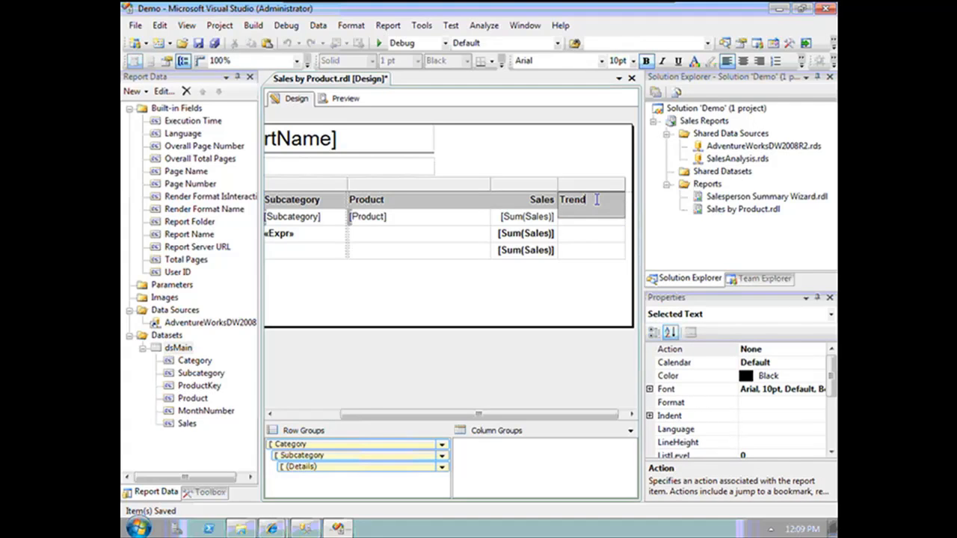
left_click(595, 184)
left_click(743, 62)
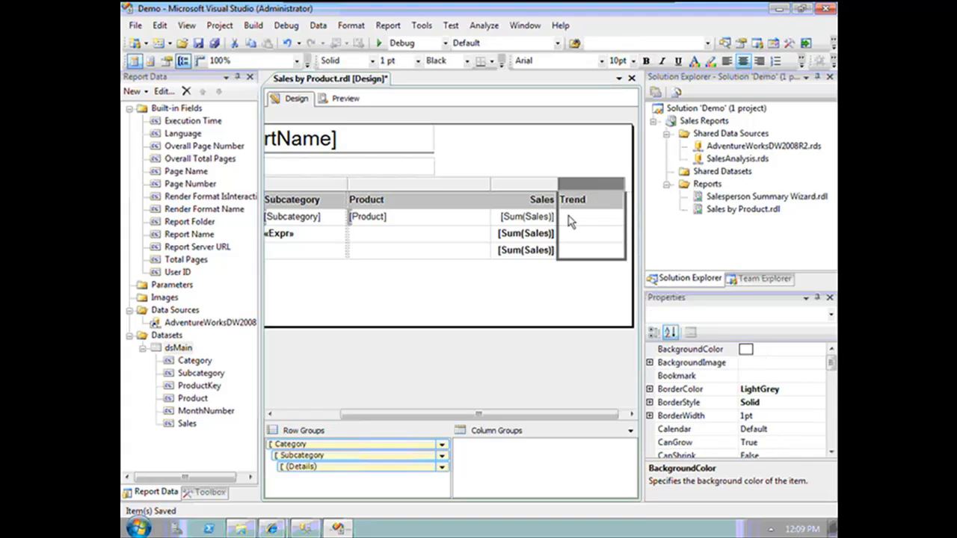
Step: Insert a smooth Area sparkline in the Product row's Trend cell and add Sales as its value
left_click(203, 492)
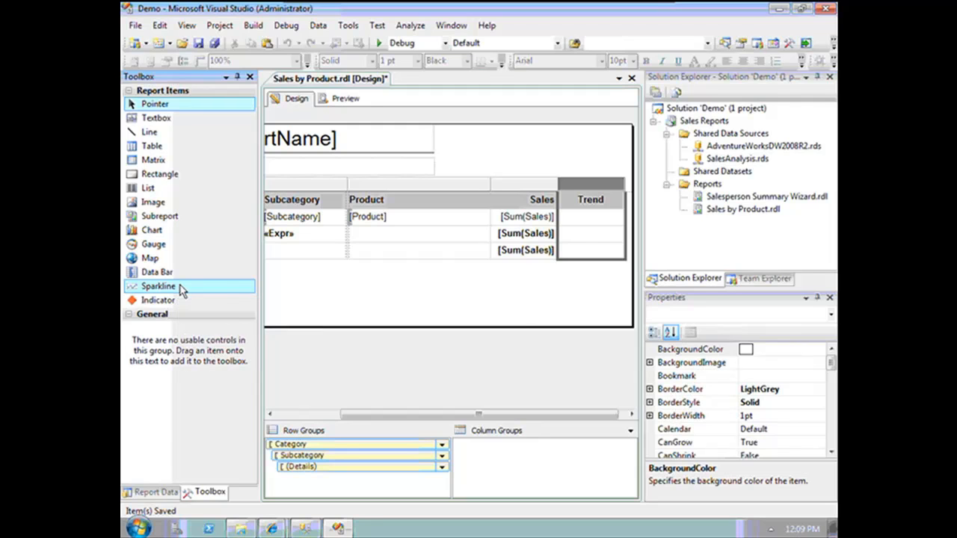
left_click_drag(182, 290, 576, 223)
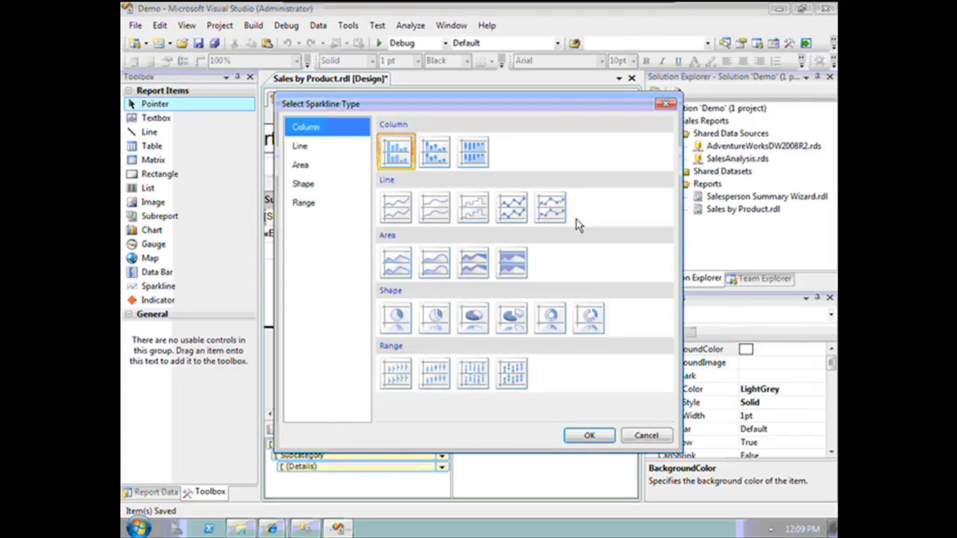
left_click(435, 285)
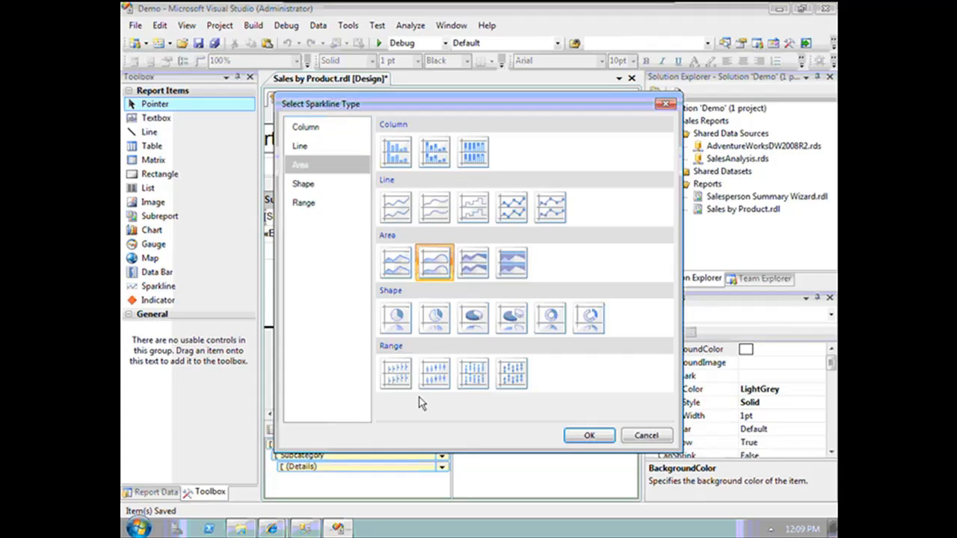
left_click(589, 436)
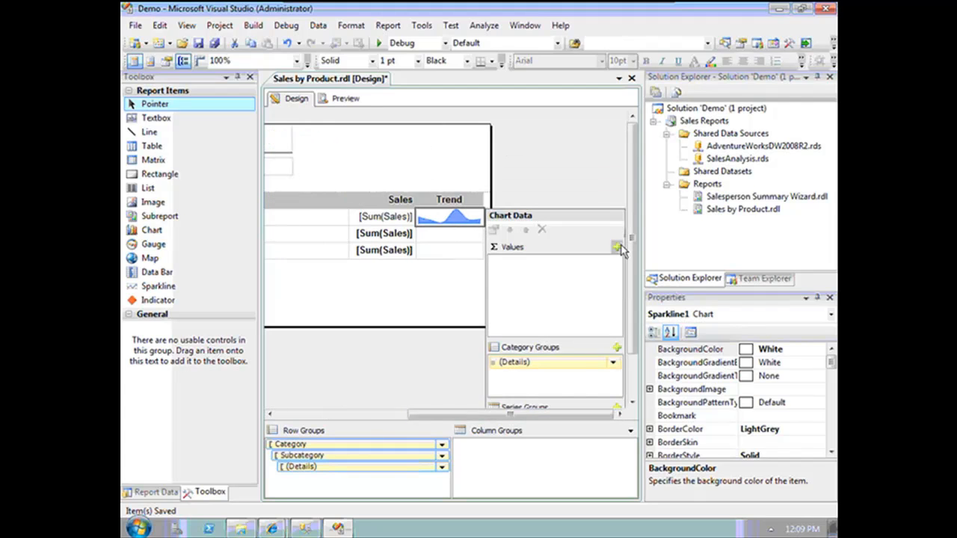
left_click(618, 247)
left_click(643, 339)
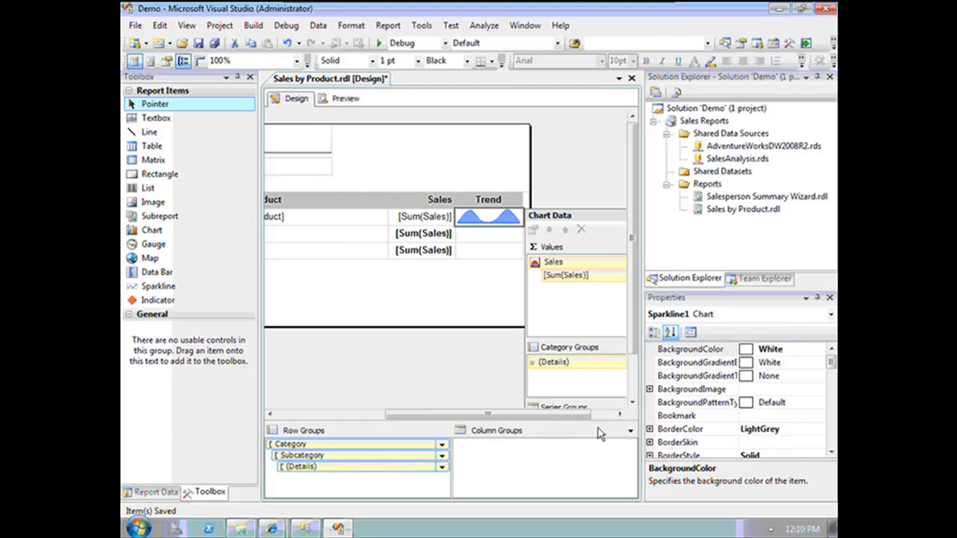
Step: Preview the report and examine the sparklines in the Trend column
left_click(345, 98)
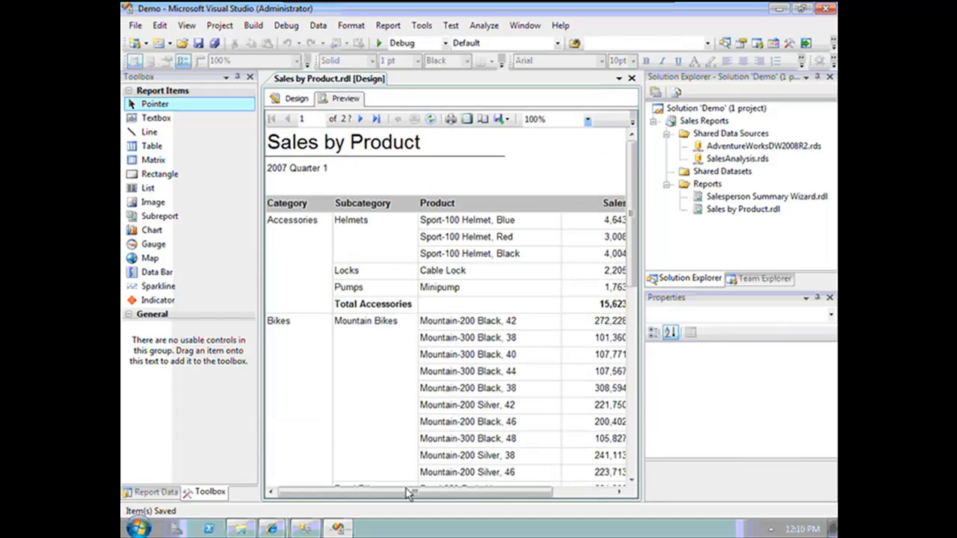
left_click_drag(493, 508, 573, 474)
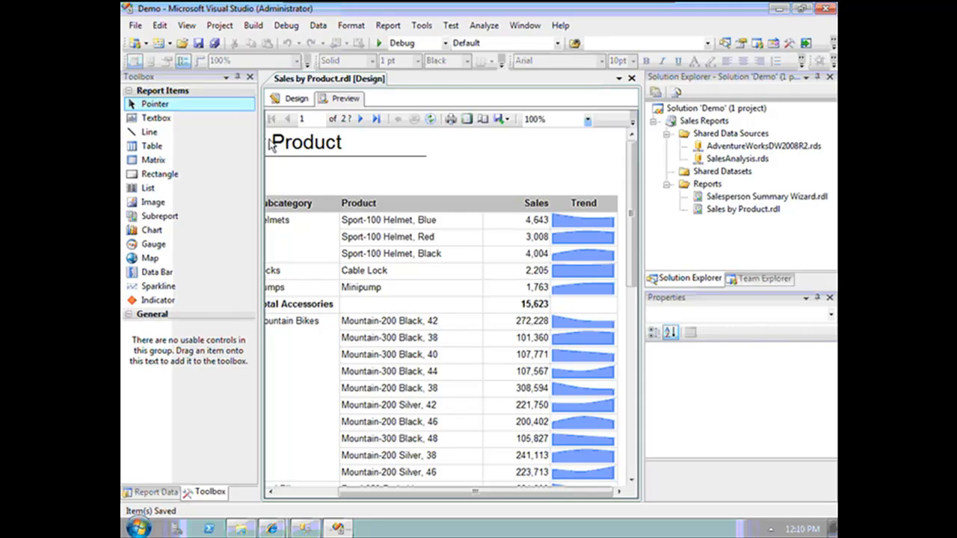
left_click(292, 102)
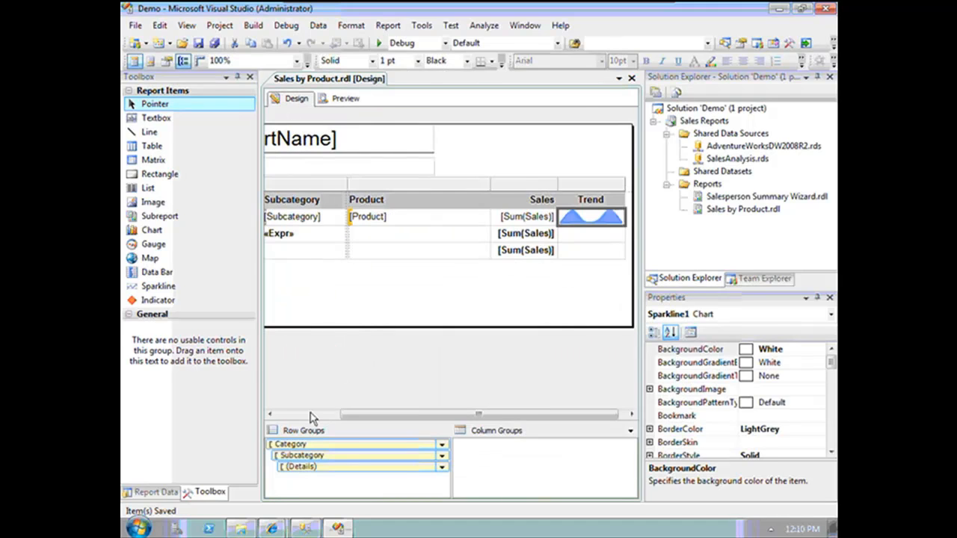
Step: Add AdventureWorksLogo.jpg from C:\ReportingServices\Demo\Demo03D to the report's embedded images
left_click_drag(311, 416, 300, 410)
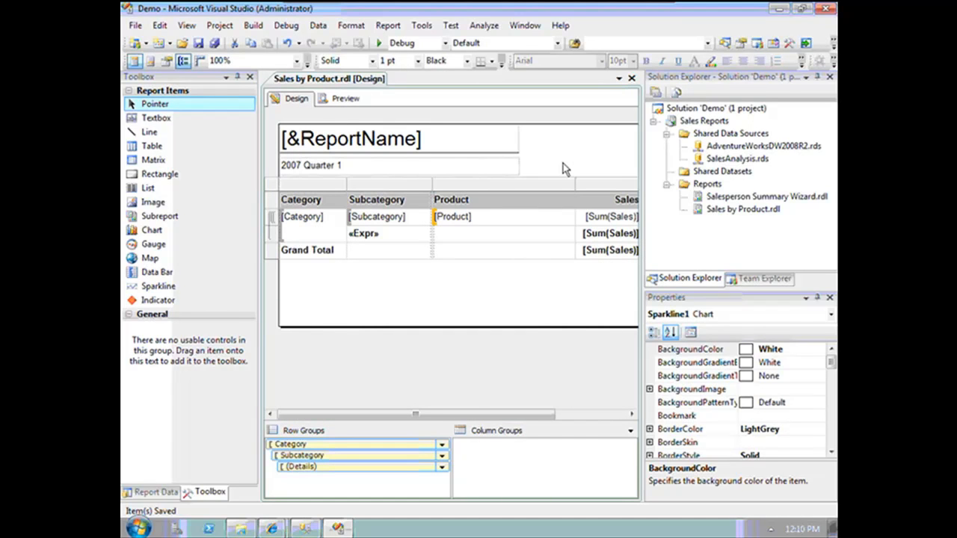
left_click(154, 492)
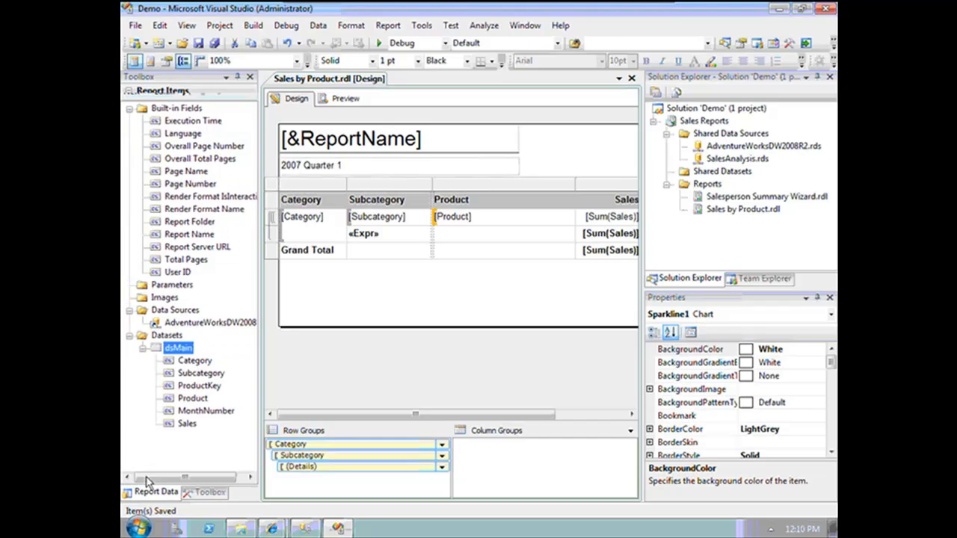
right_click(174, 299)
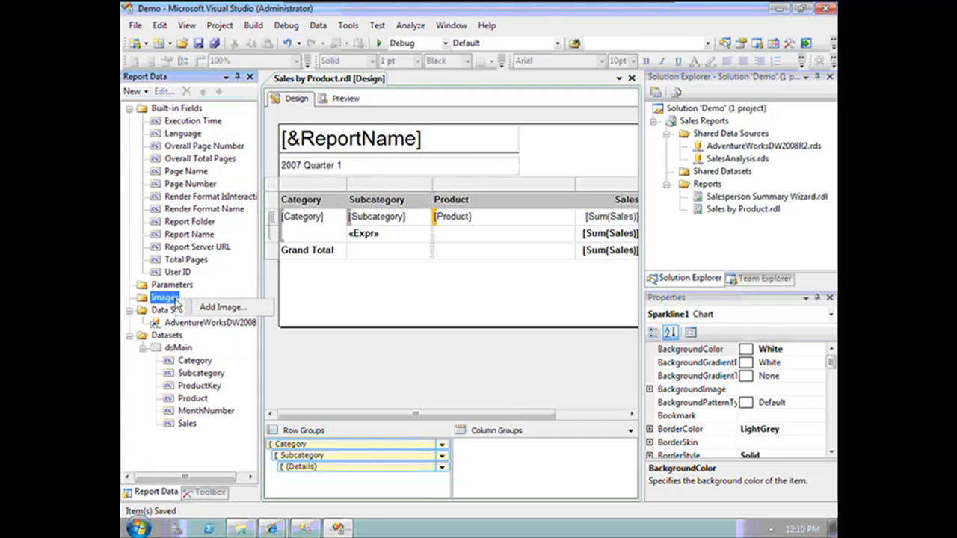
left_click(232, 309)
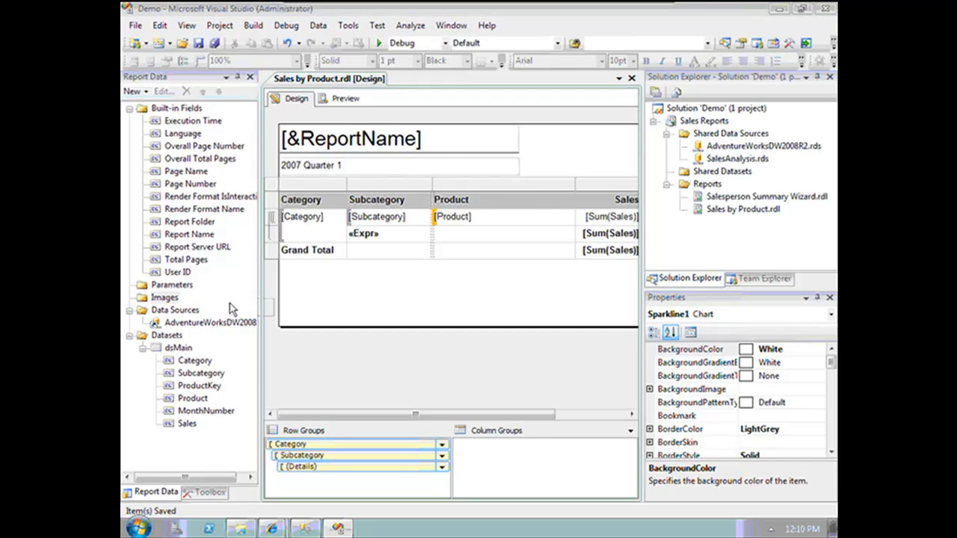
type("c:\\")
key("Return")
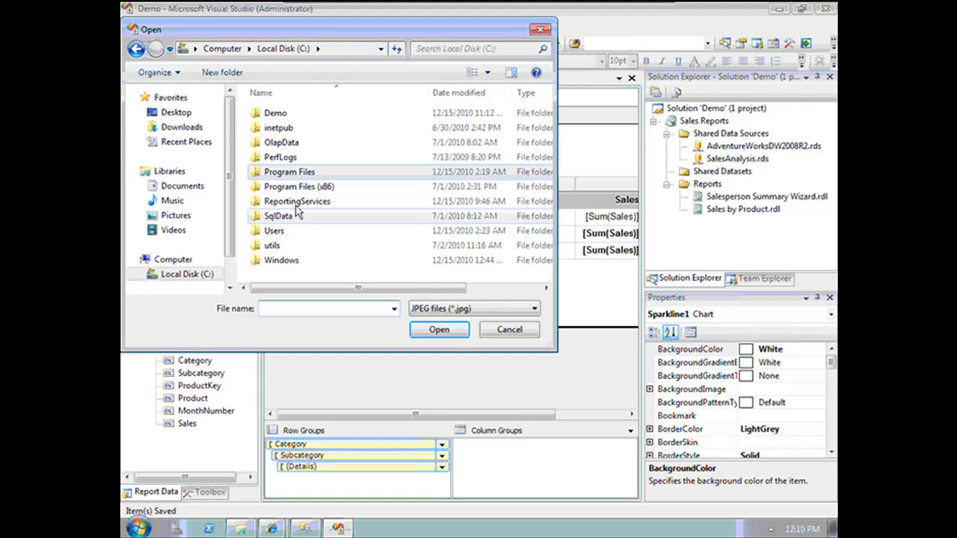
double_click(297, 204)
double_click(275, 114)
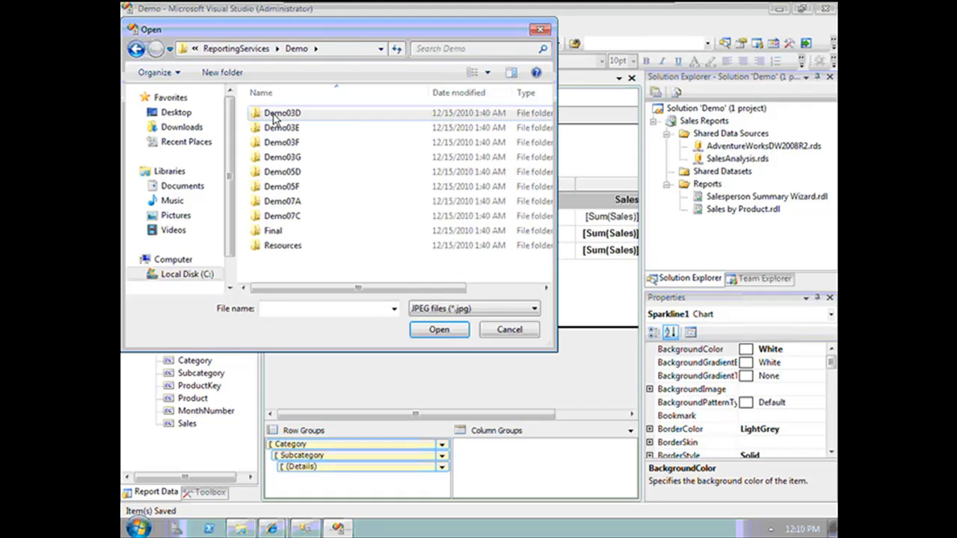
double_click(275, 114)
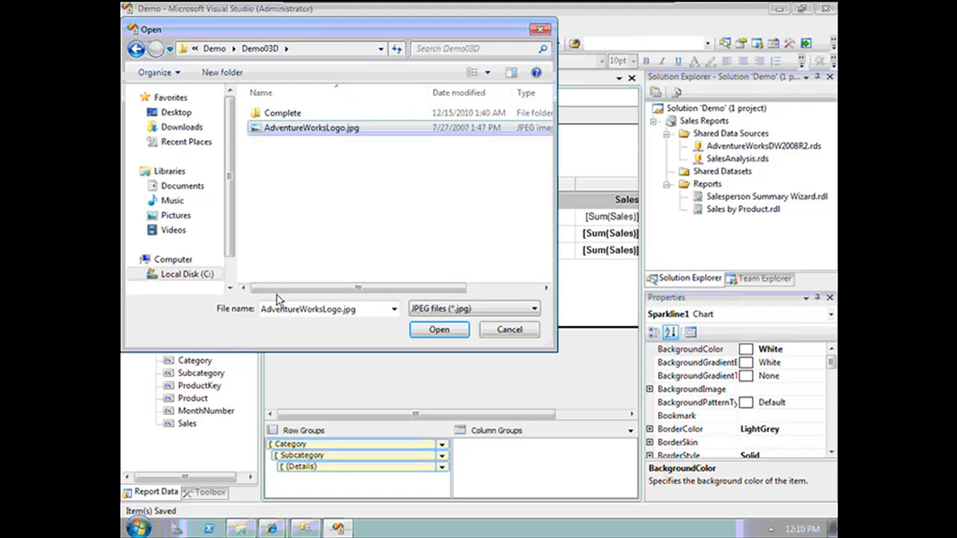
left_click(490, 310)
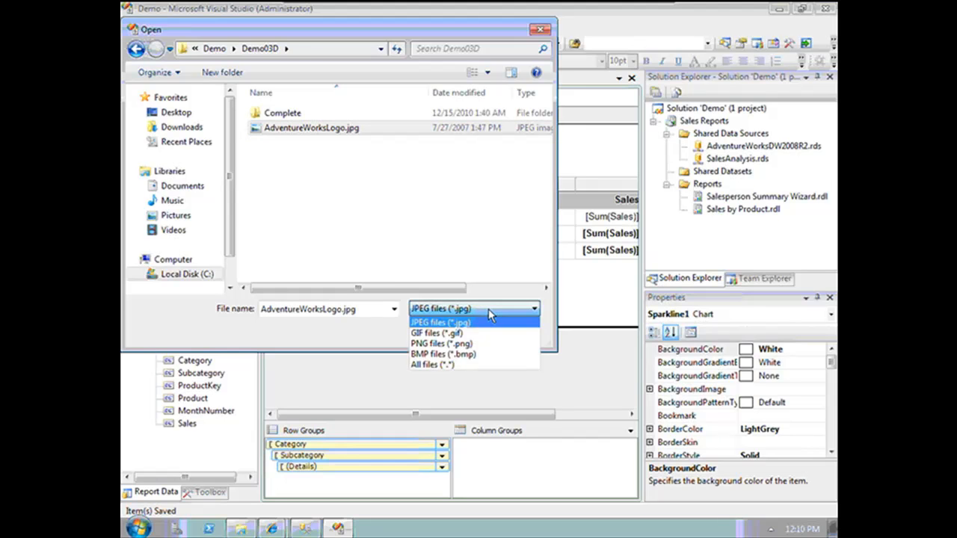
left_click(488, 309)
left_click(446, 332)
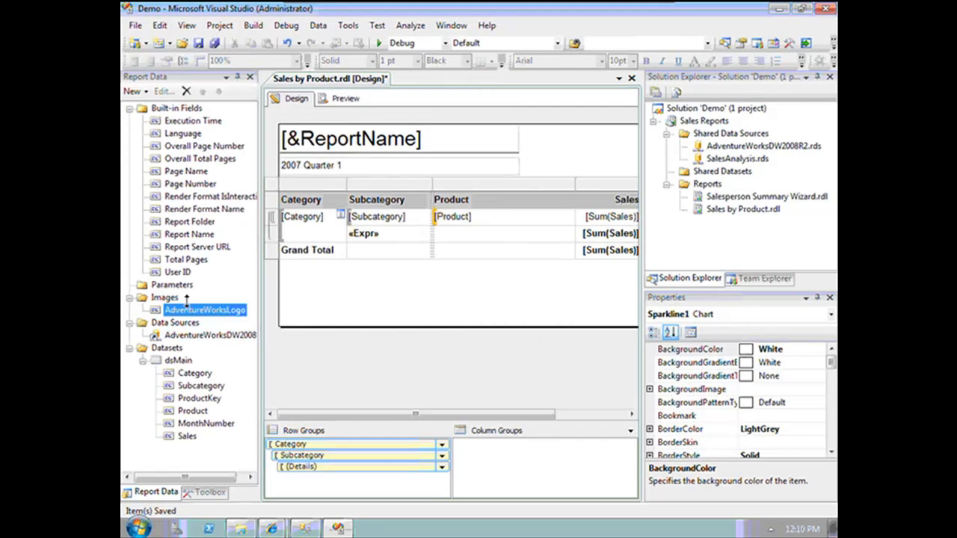
Step: Place the embedded AdventureWorksLogo image beside the report title and widen it until the whole logo is readable
left_click_drag(191, 310, 527, 135)
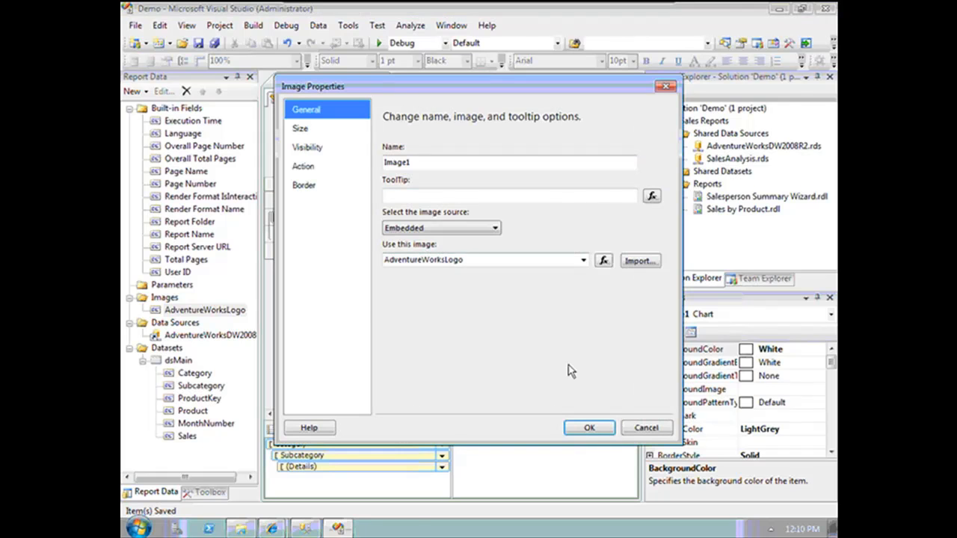
left_click(588, 427)
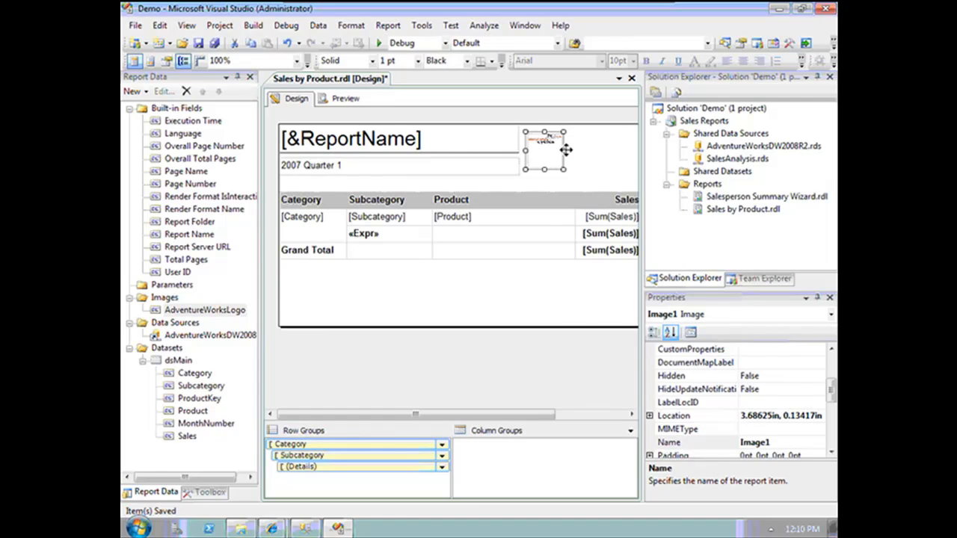
left_click_drag(625, 150, 632, 150)
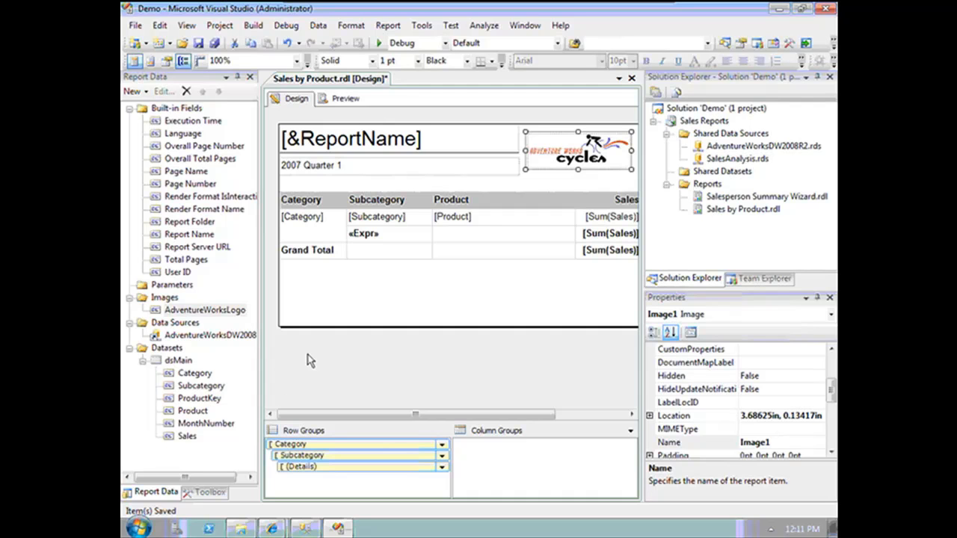
Step: Add a page footer to the report and reduce the body height to about 1.28 in
right_click(342, 308)
mouse_move(418, 357)
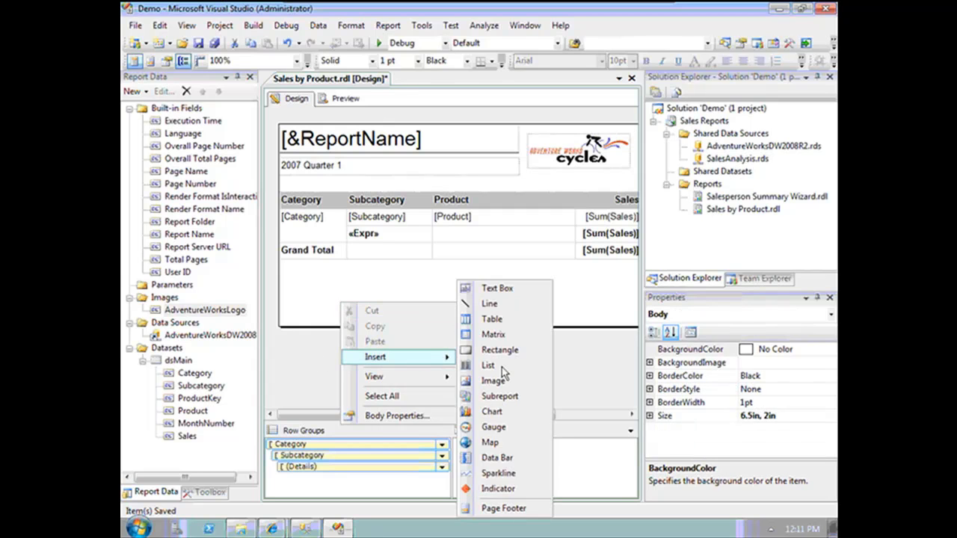
left_click(495, 509)
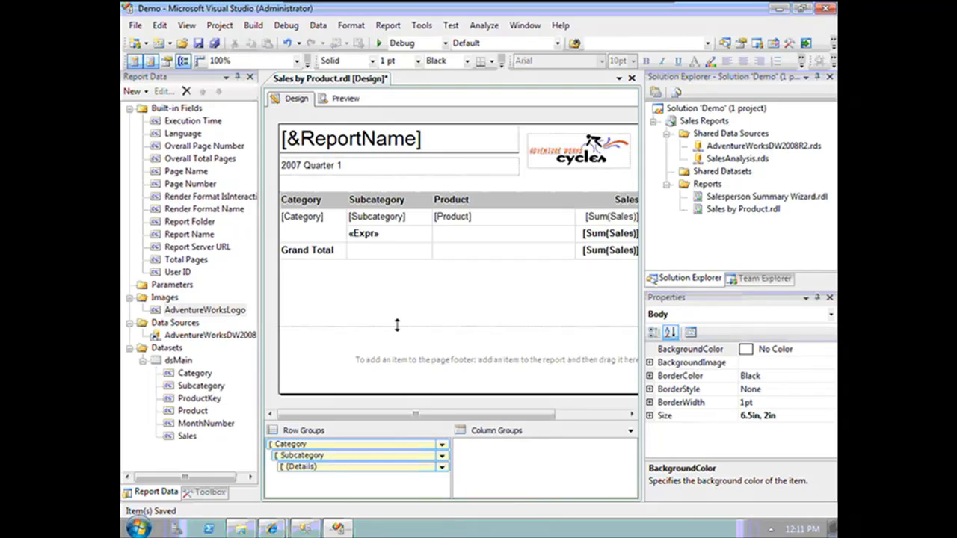
left_click_drag(397, 324, 398, 277)
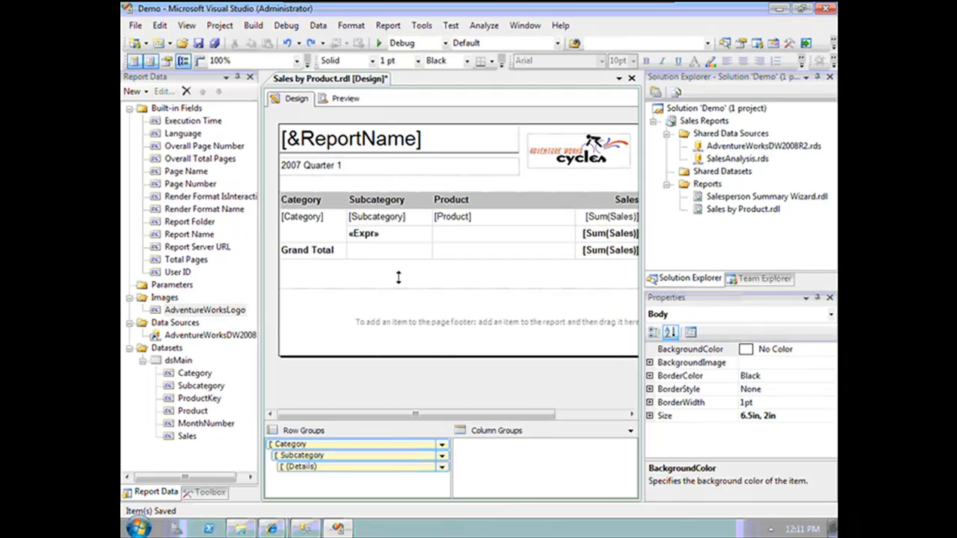
Step: Place a text box at the lower left of the page footer and widen it to span the Category and Subcategory columns
left_click(207, 492)
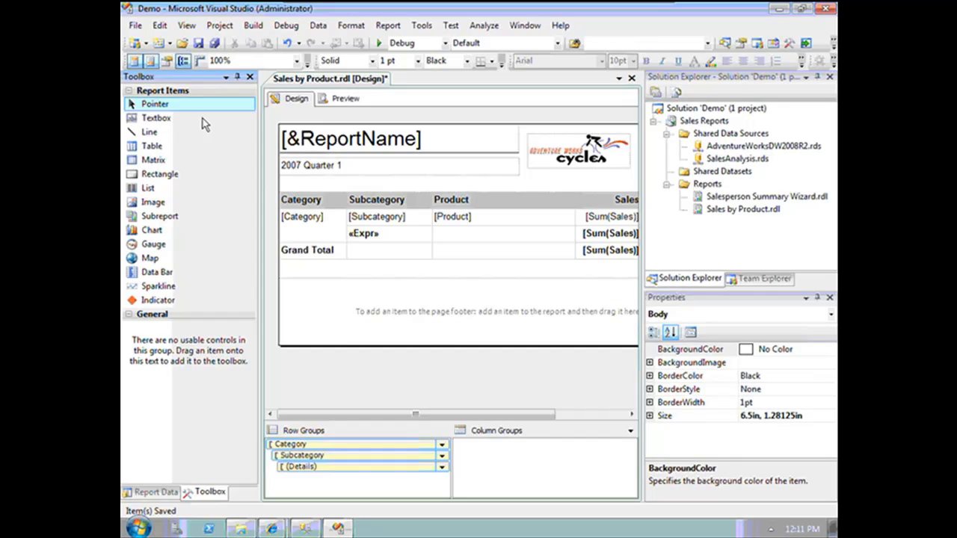
left_click_drag(177, 118, 291, 333)
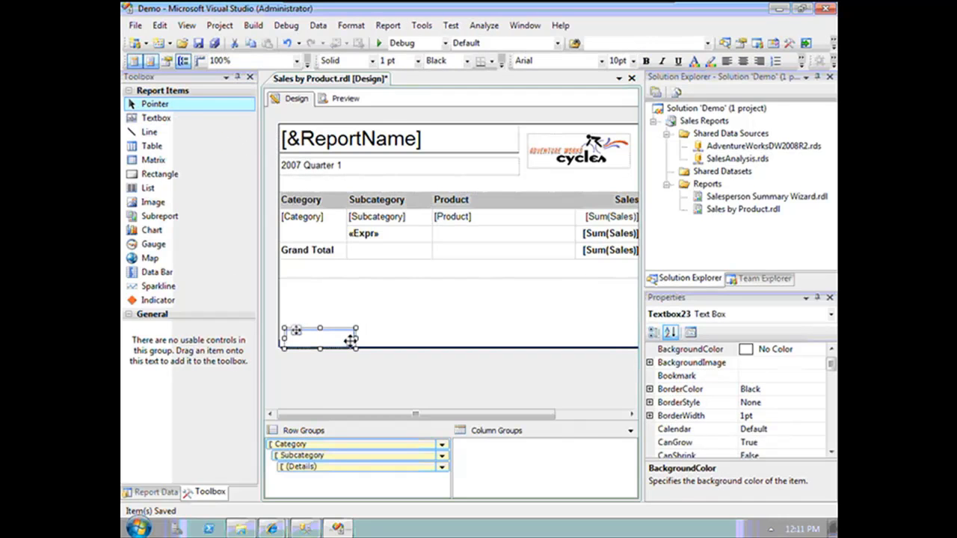
left_click_drag(355, 341, 434, 338)
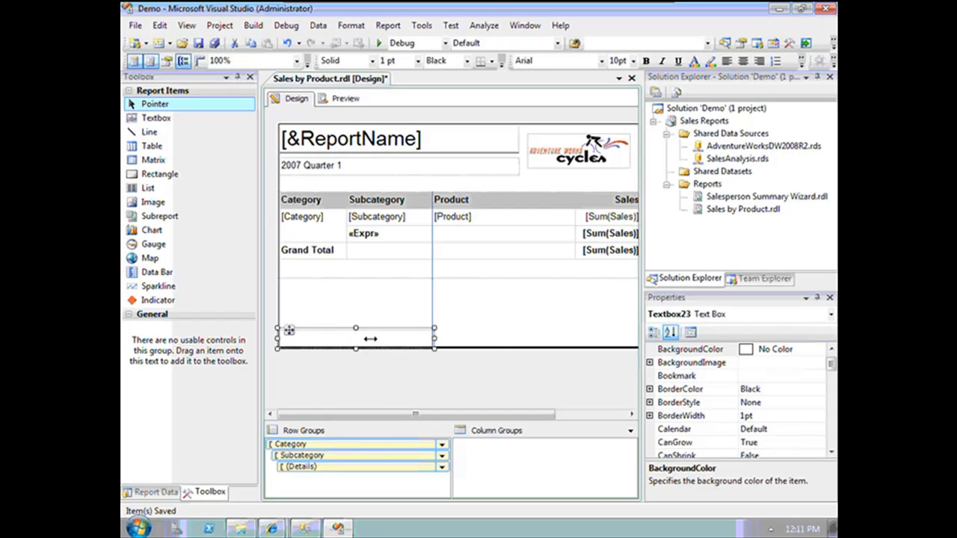
Step: Start a value expression for the page footer's text box with ="Page " &
right_click(370, 339)
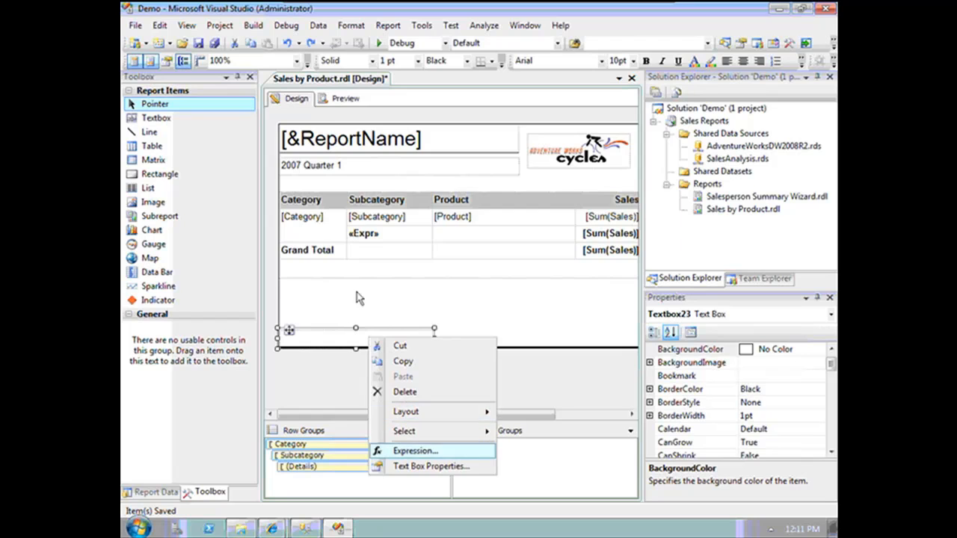
key("Return")
type("=\"Total")
key("BackSpace")
key("BackSpace")
key("BackSpace")
key("BackSpace")
key("BackSpace")
type("Page \" &")
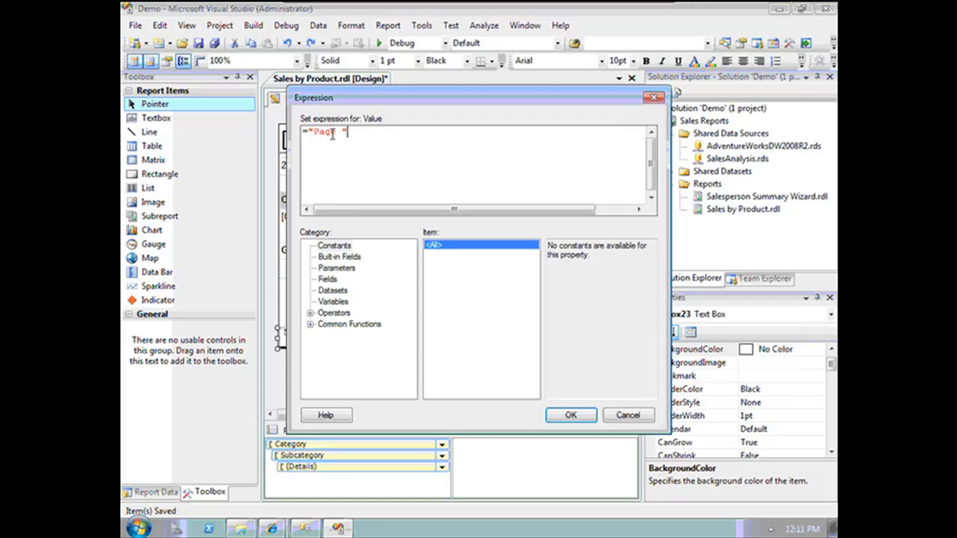
Step: Complete the footer expression with Globals!PageName & " of " & Globals!TotalPages and apply it
left_click(347, 257)
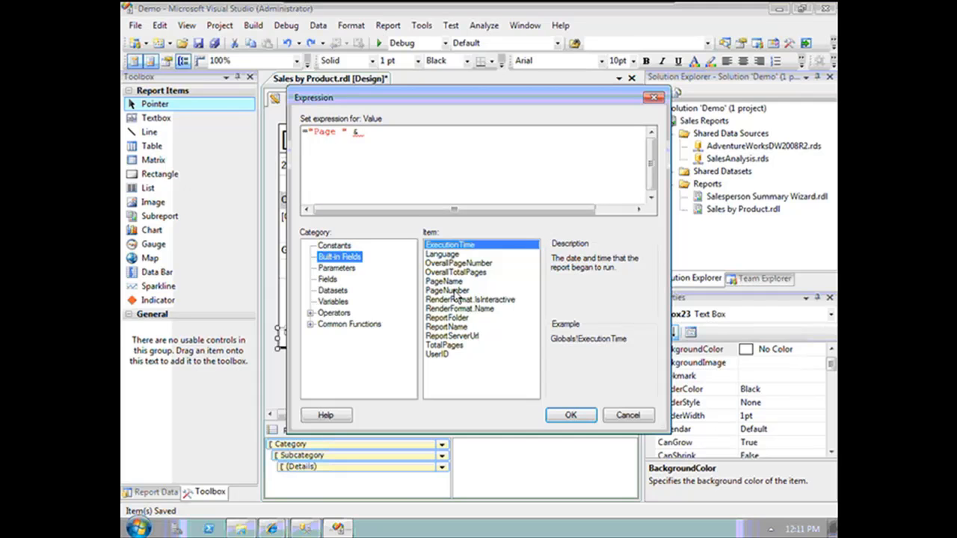
left_click(451, 283)
double_click(452, 284)
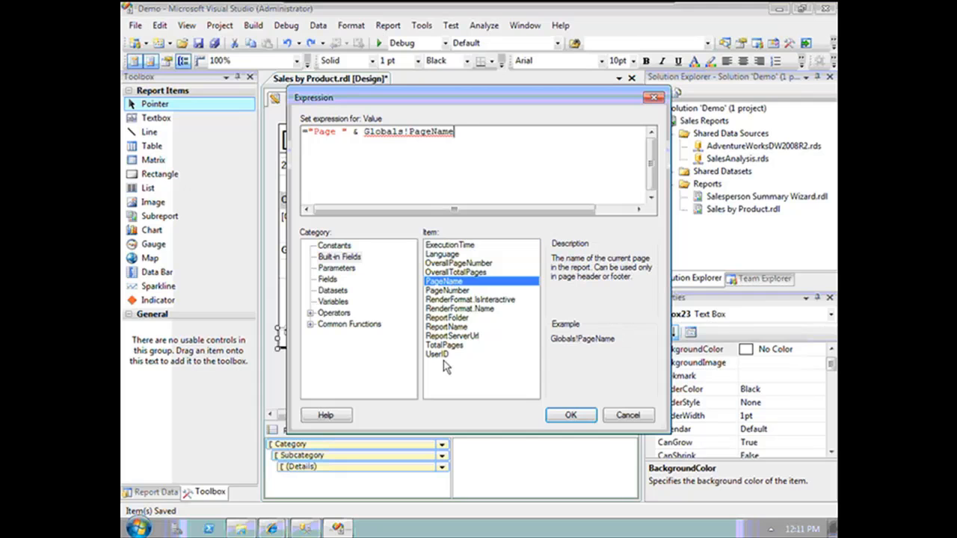
type("& \" of \" &")
double_click(448, 347)
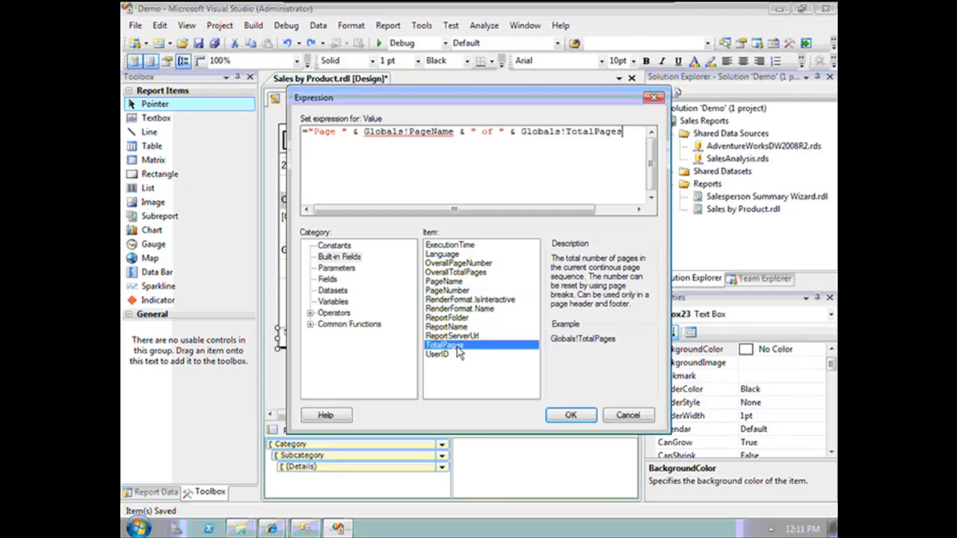
left_click(571, 416)
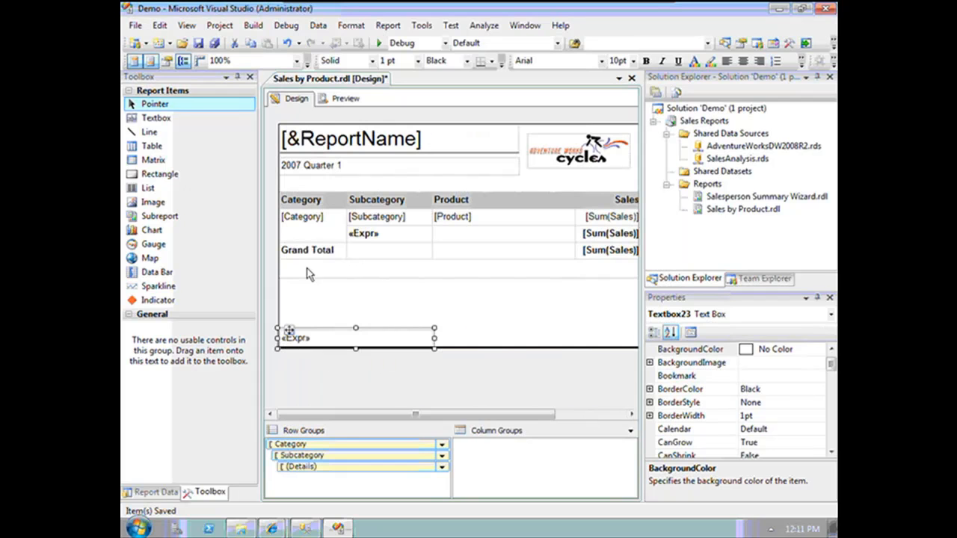
Step: Preview the report and check the page footer text at the end of the first page
left_click(345, 99)
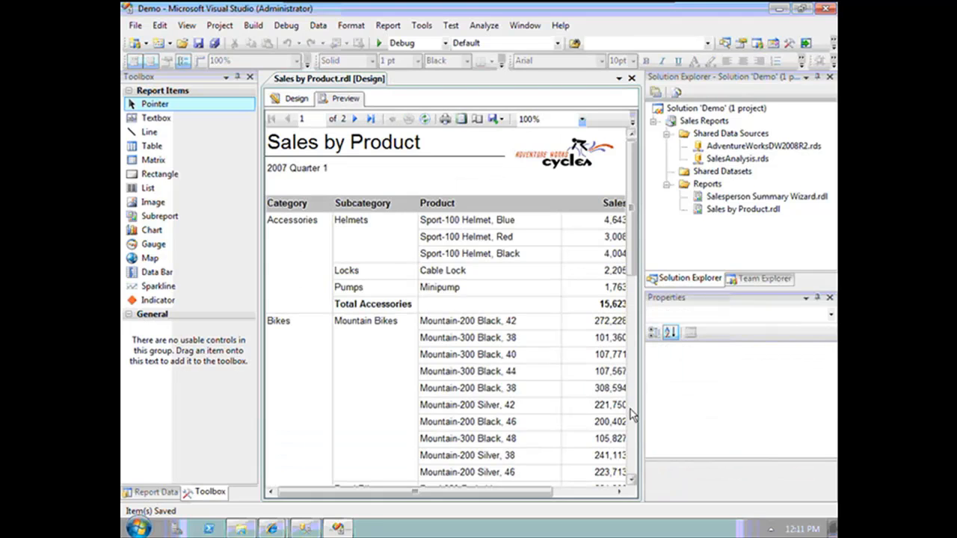
scroll(631, 417, "down", 5)
scroll(632, 418, "down", 4)
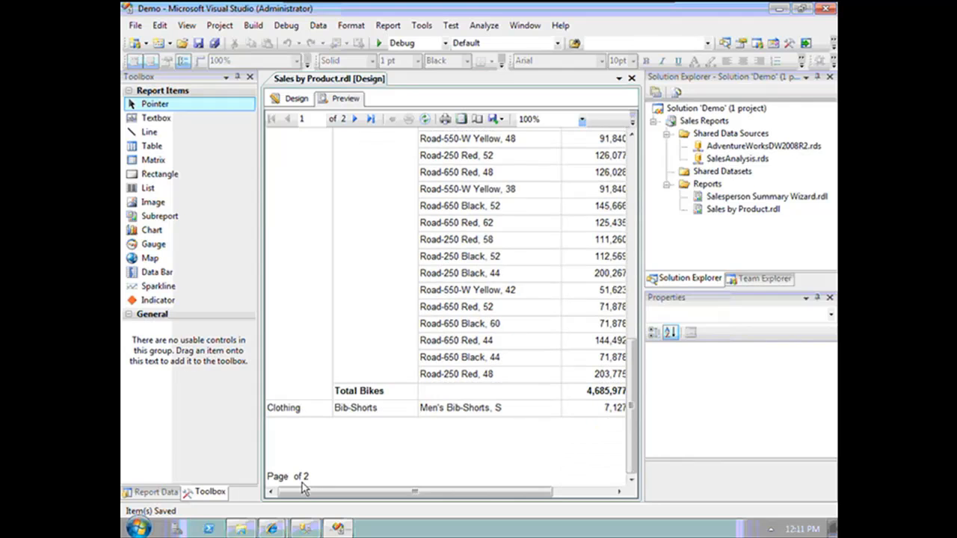
Step: Replace Globals!PageName with Globals!PageNumber in the footer text box's expression
left_click(281, 102)
right_click(303, 332)
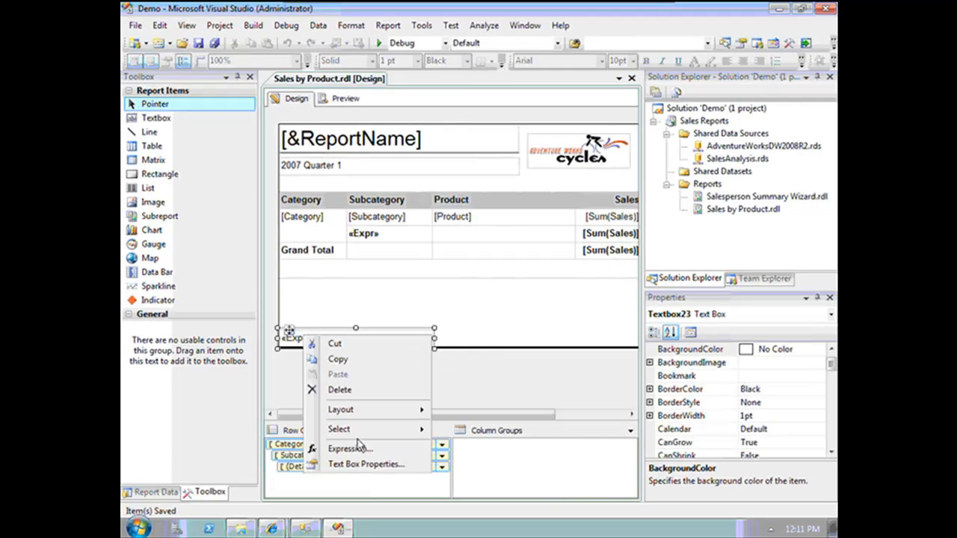
left_click(351, 448)
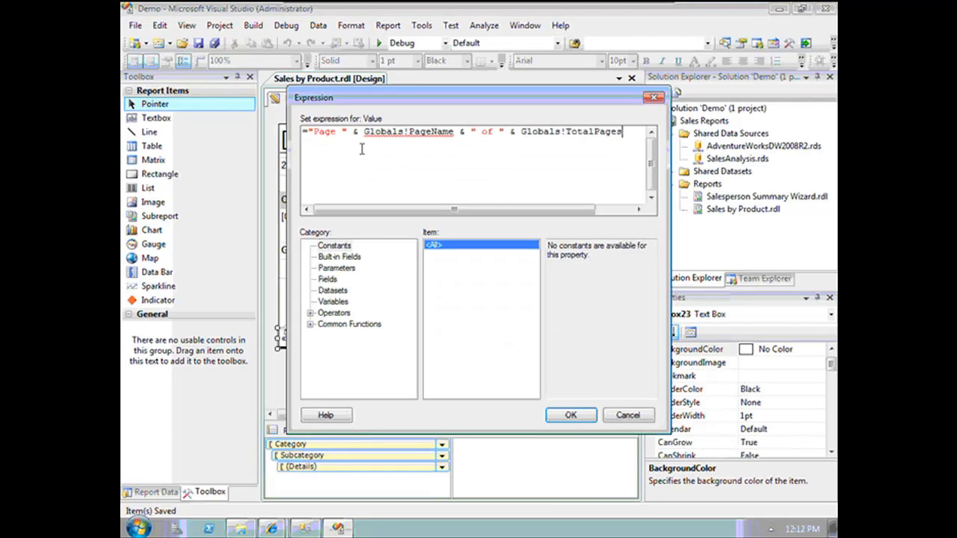
left_click_drag(454, 131, 436, 131)
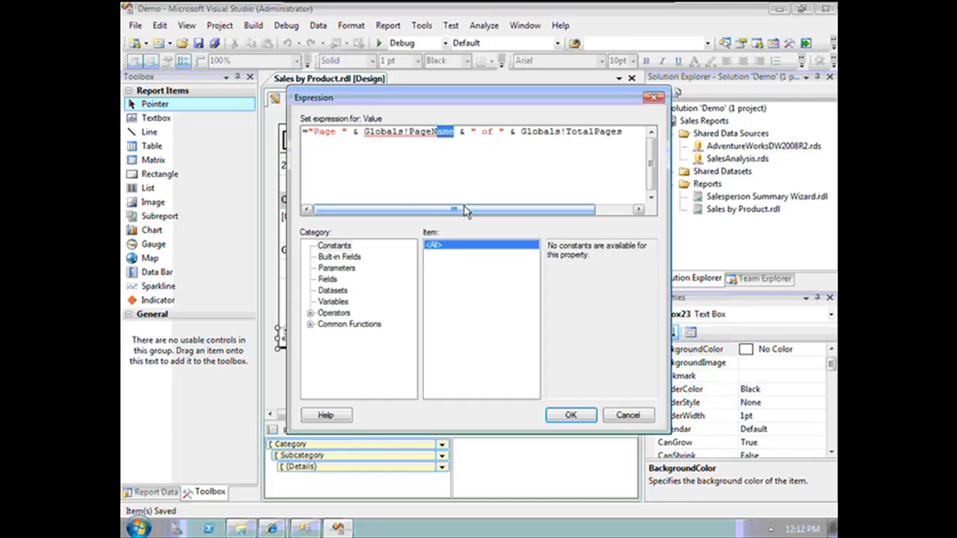
type("umber")
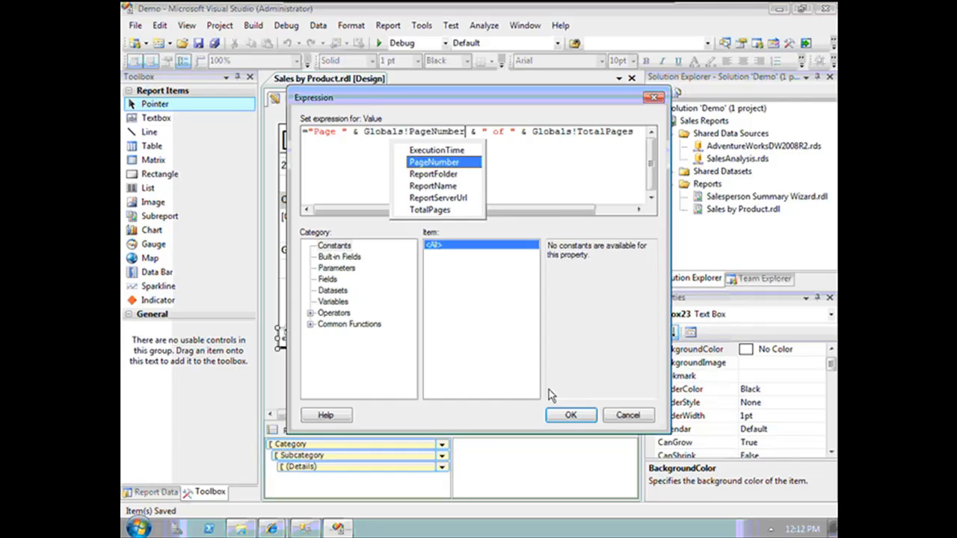
left_click(570, 415)
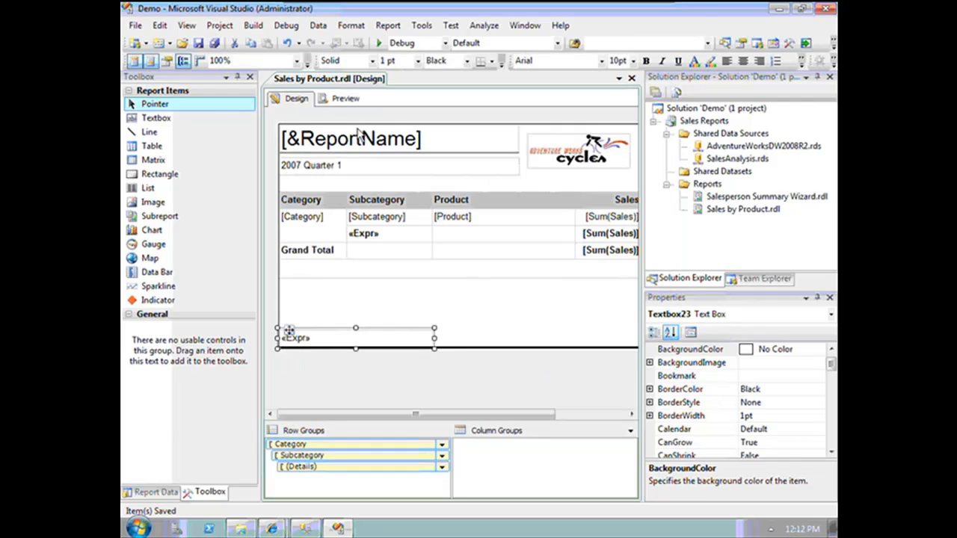
Step: Preview the report again to check the page numbering in the footer, and return to the design view
left_click(346, 100)
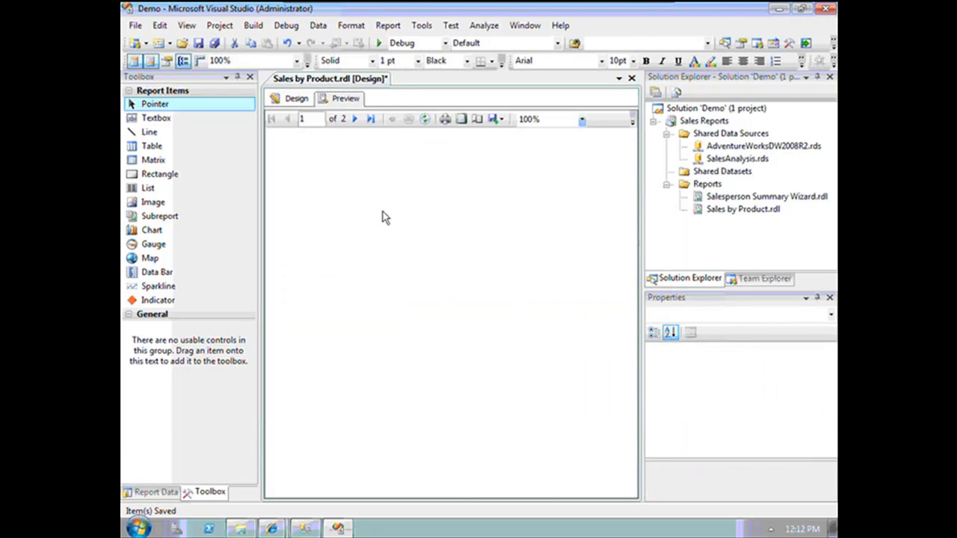
scroll(633, 455, "down", 15)
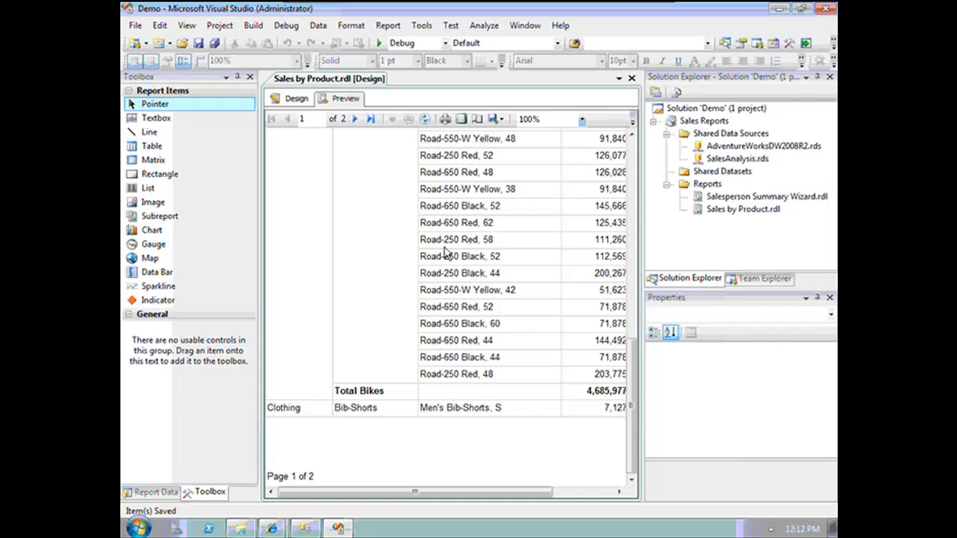
left_click(296, 98)
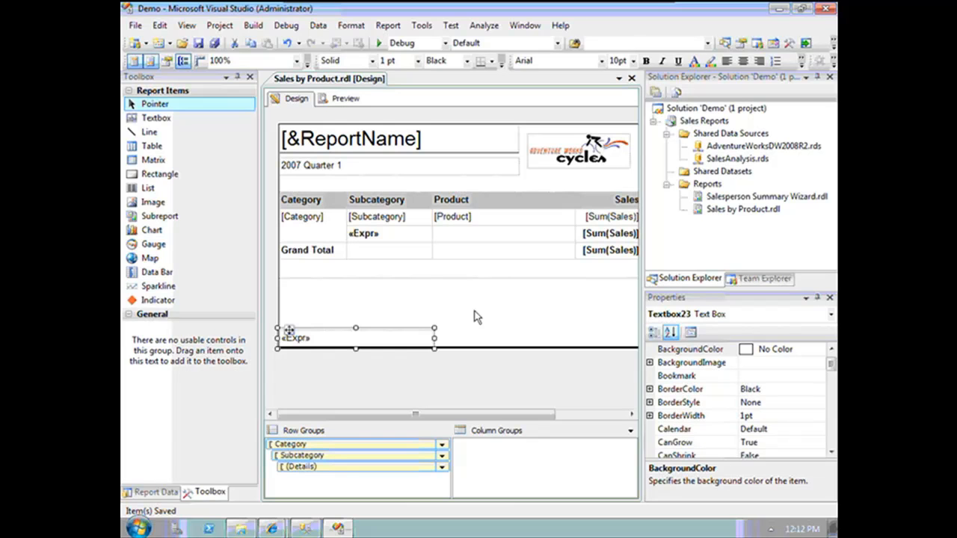
Step: Begin a text Color expression for the detail row's [Sum(Sales)] cell with =Iif( and the Sales field from dsMain
left_click(610, 217)
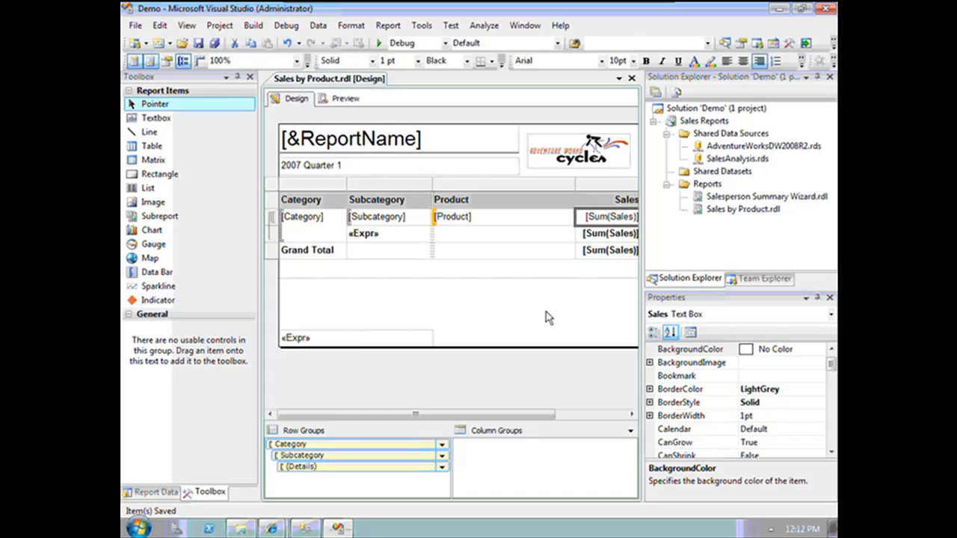
left_click(831, 365)
scroll(832, 365, "down", 4)
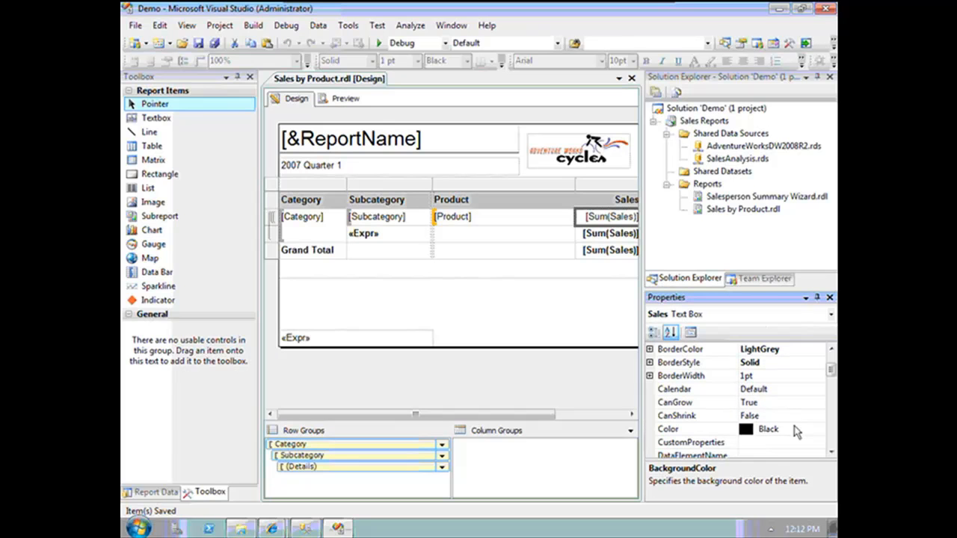
left_click(819, 430)
left_click(819, 430)
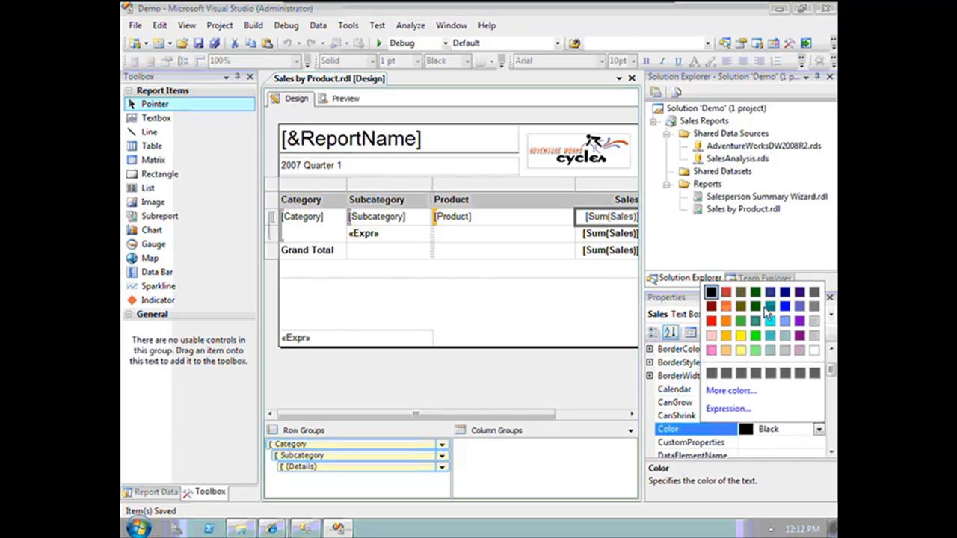
left_click(724, 410)
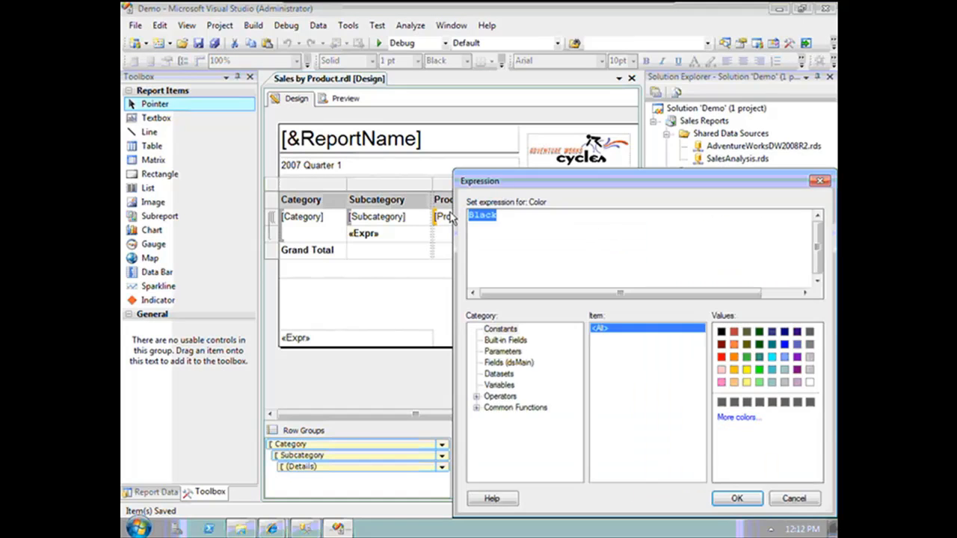
type("=Iif(")
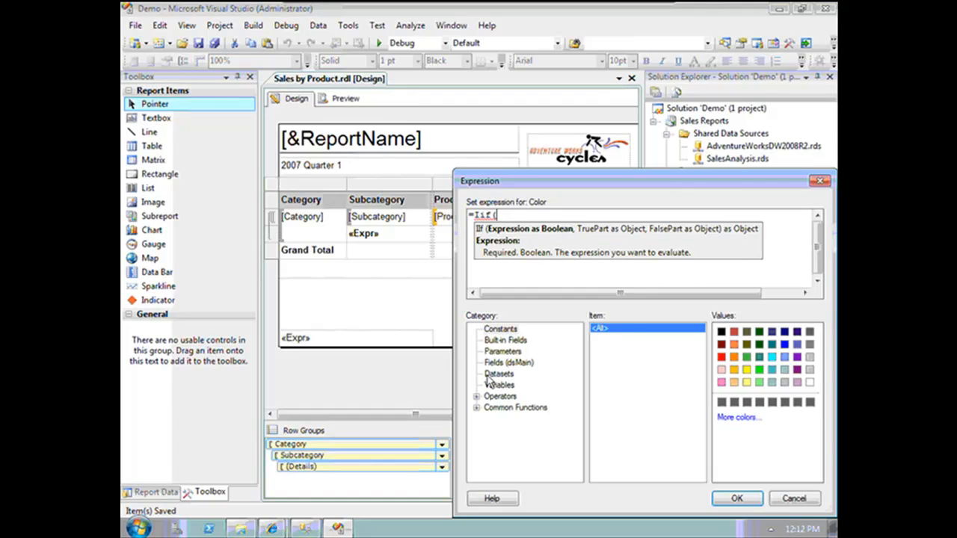
left_click(508, 362)
double_click(724, 374)
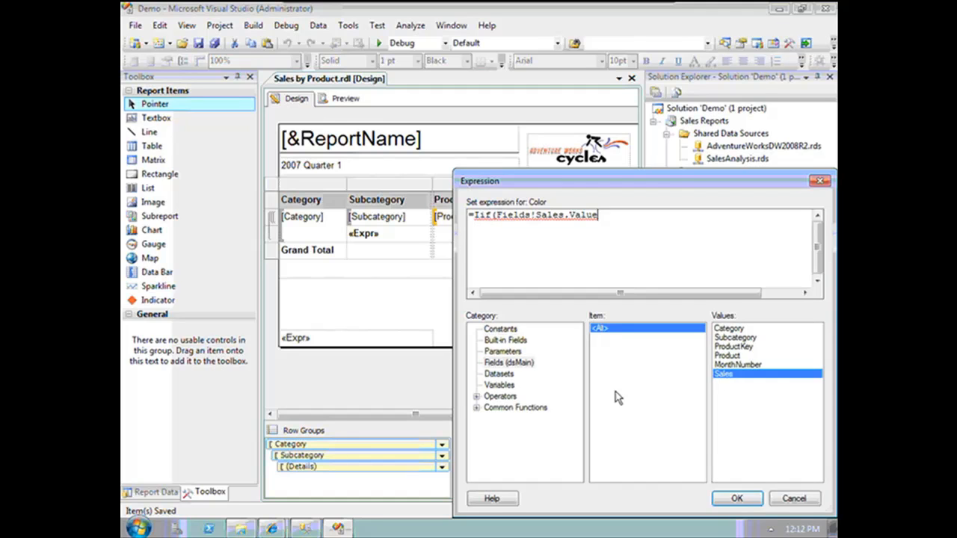
Step: Wrap Fields!Sales.Value in Sum() and add the condition < 5000, to the color expression
left_click(497, 215)
type("Sum(")
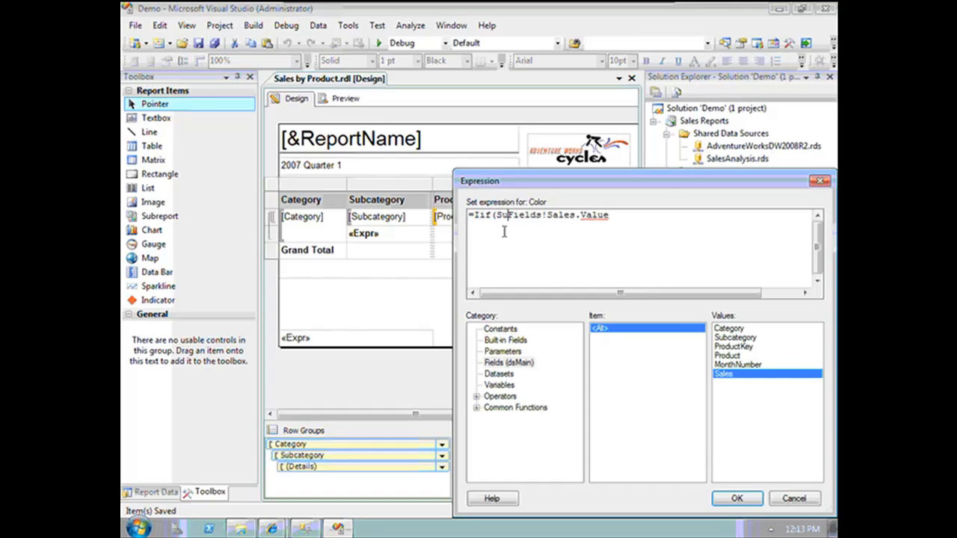
key("End")
type(")")
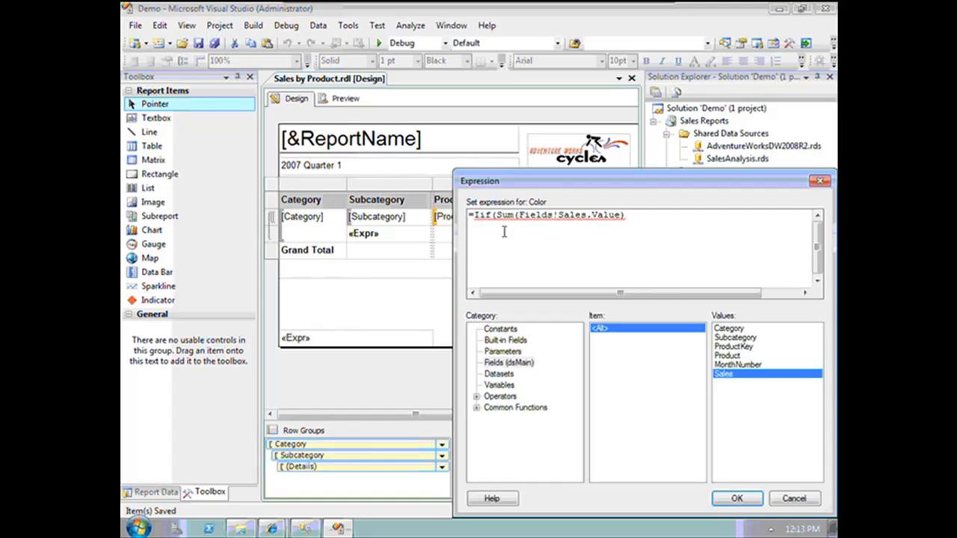
type("< 5000,")
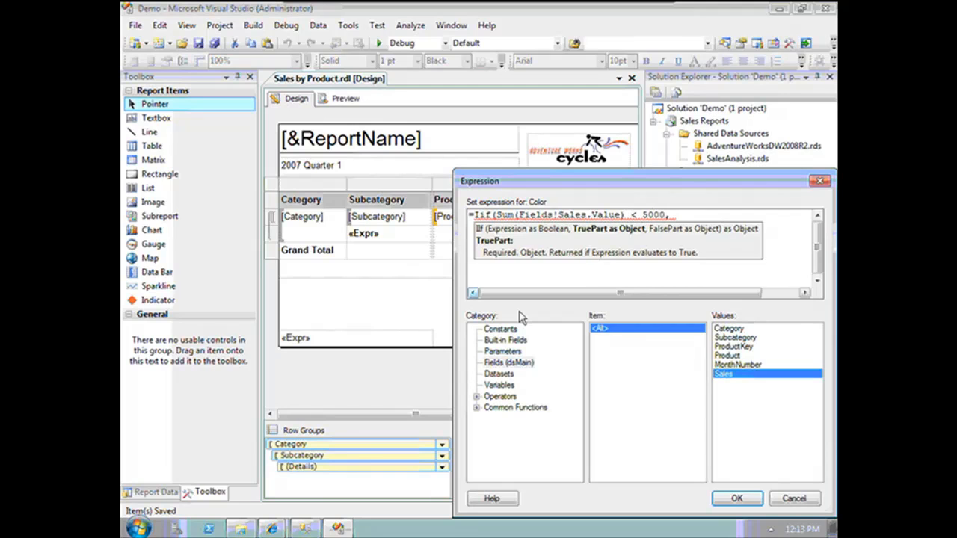
Step: Finish the color expression with "Red" as the true result and "Black" as the false result, and apply it
left_click(501, 329)
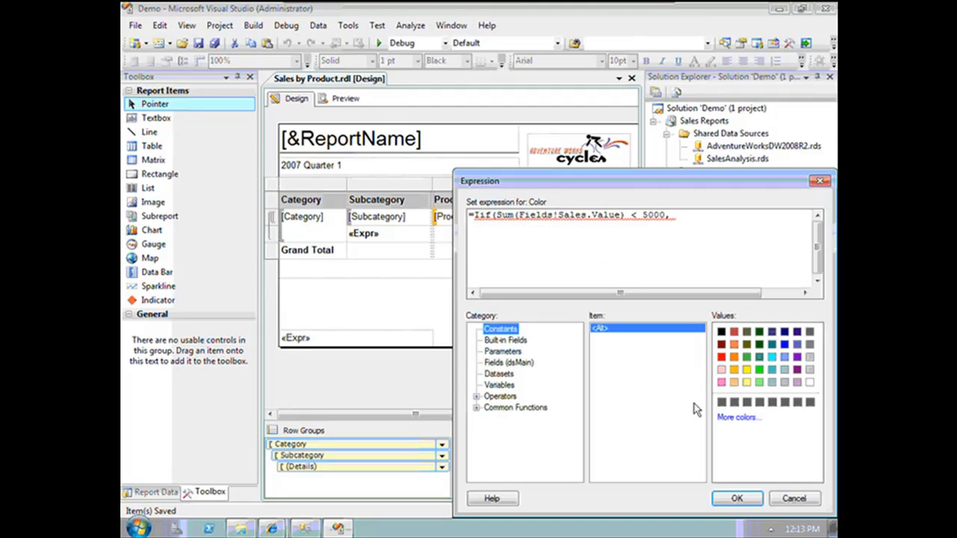
double_click(722, 358)
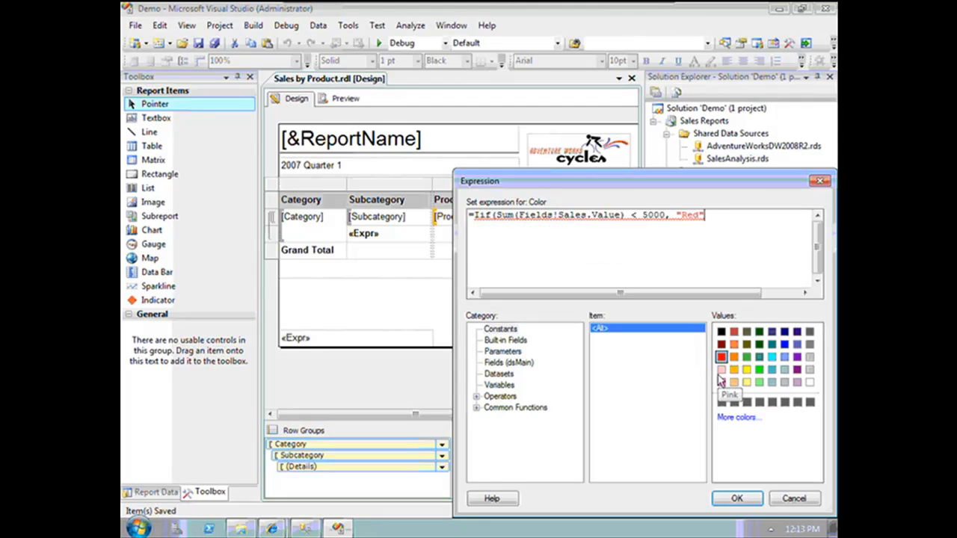
type(",")
double_click(720, 331)
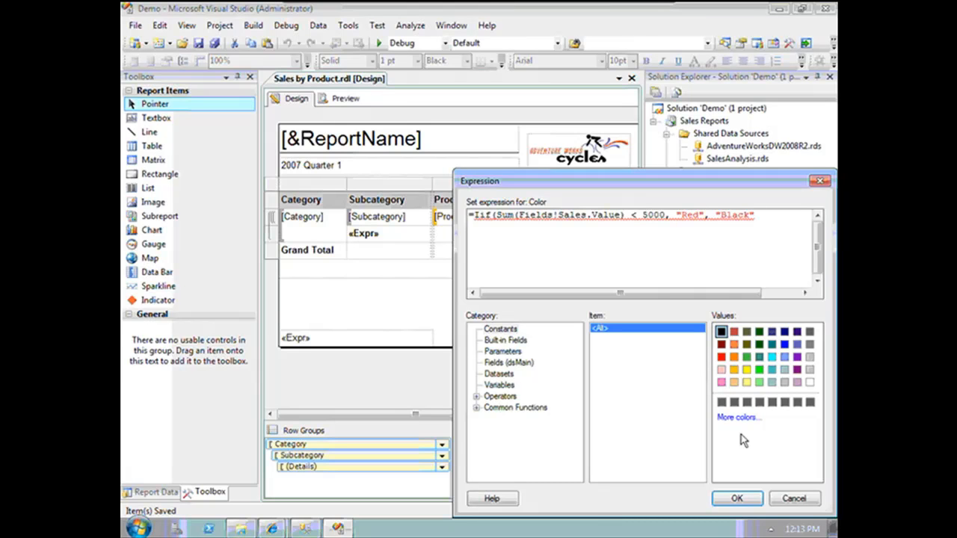
type(")")
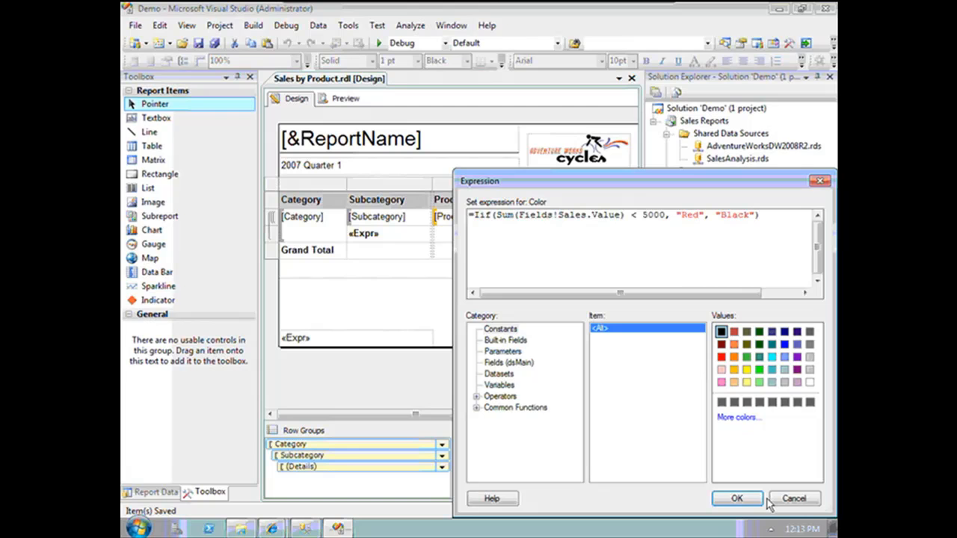
left_click(737, 499)
Step: Preview the report and examine the font colors of the product sales values
left_click(345, 99)
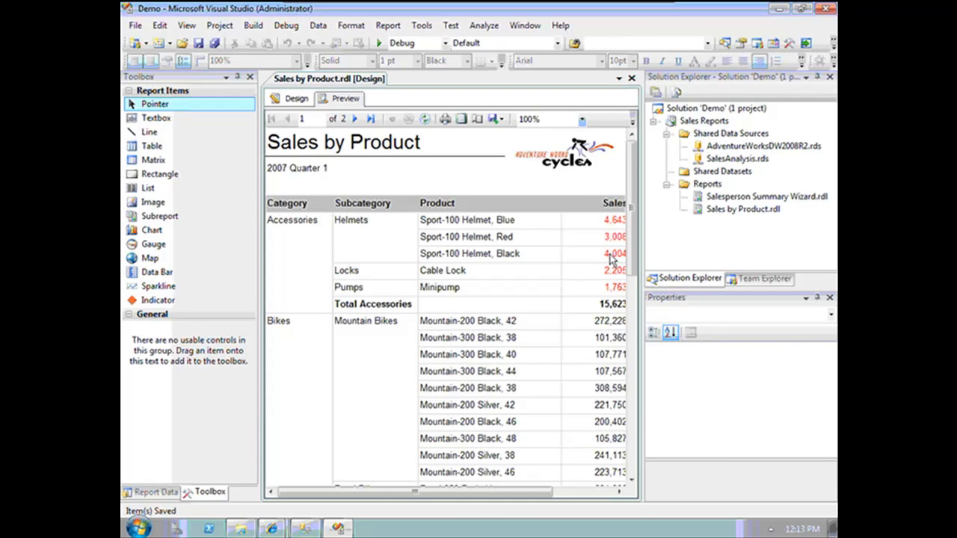
scroll(634, 411, "down", 10)
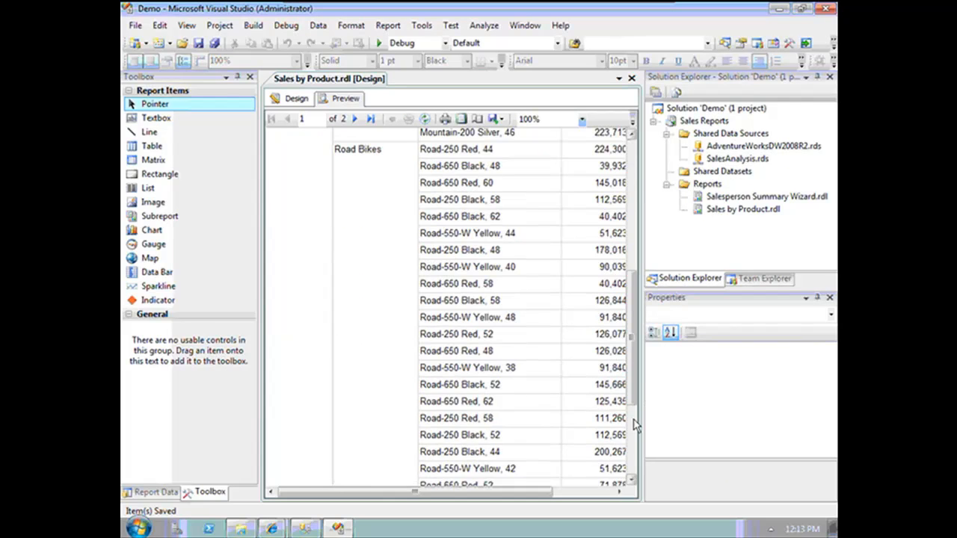
left_click_drag(635, 359, 634, 247)
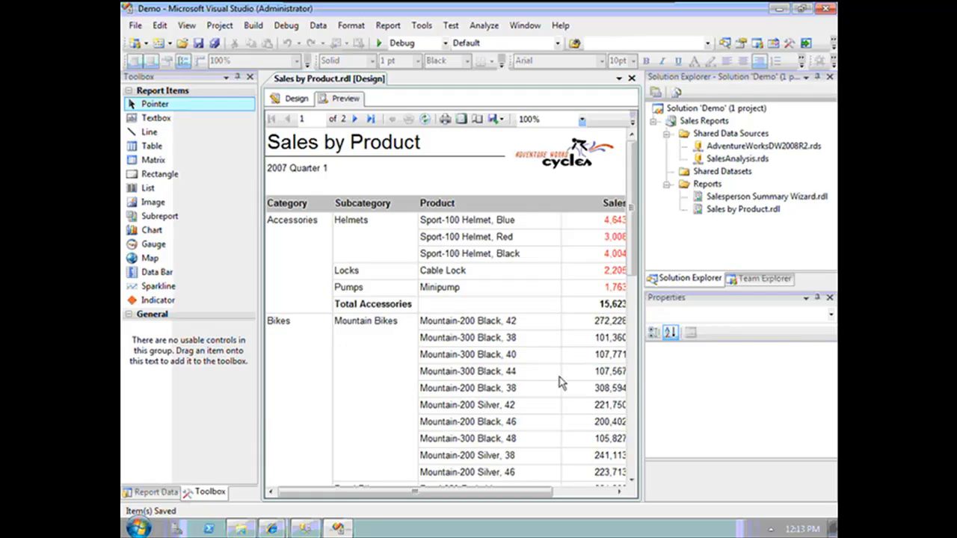